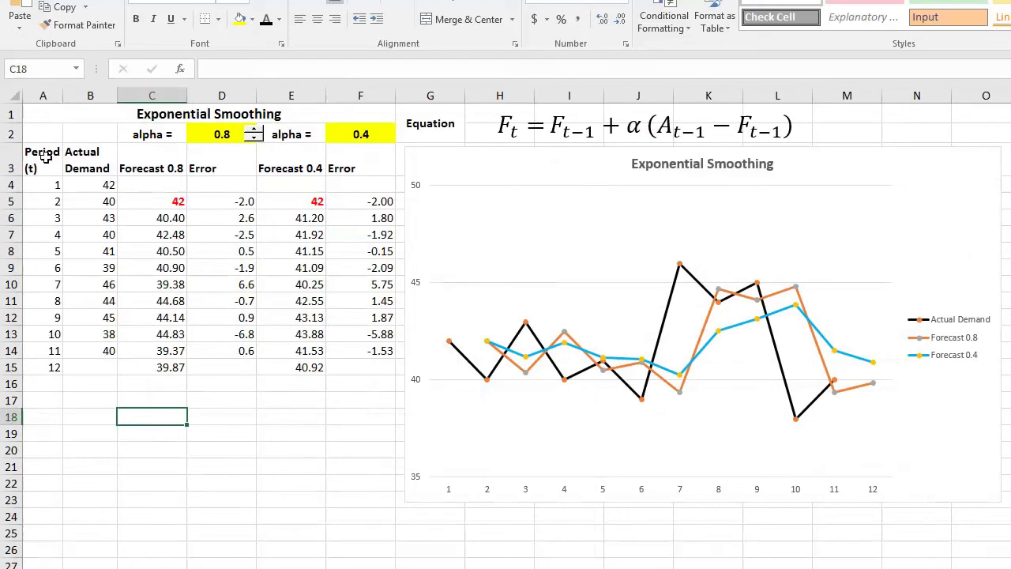
# Step: Copy the Period, Actual Demand and Forecast headers from A3:C3 to A25
pyautogui.moveTo(47, 158); pyautogui.dragTo(146, 168)
pyautogui.hotkey('ctrl', 'c')
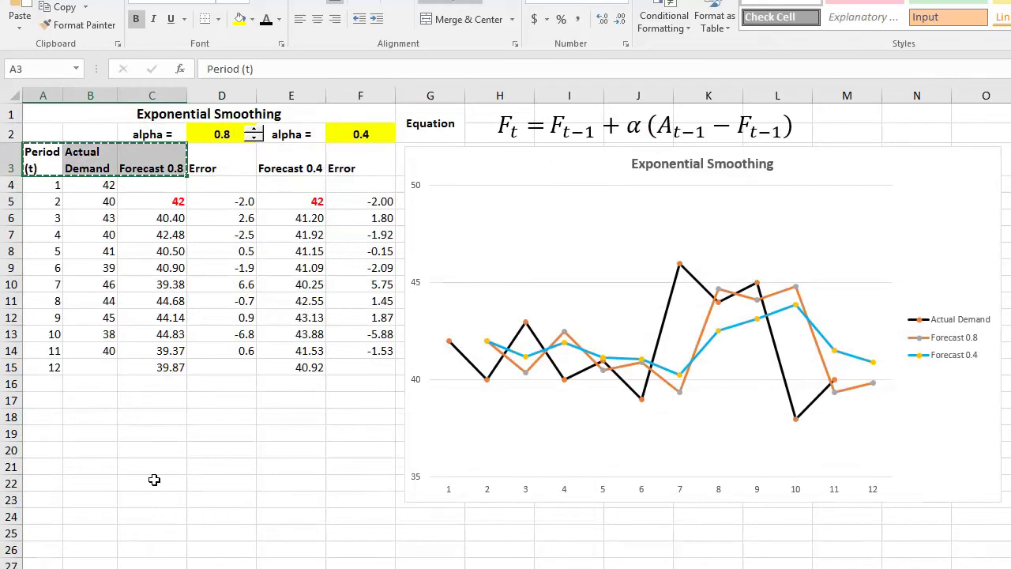
pyautogui.click(107, 489)
pyautogui.scroll(-5, 124, 422)
pyautogui.click(49, 263)
pyautogui.hotkey('ctrl', 'v')
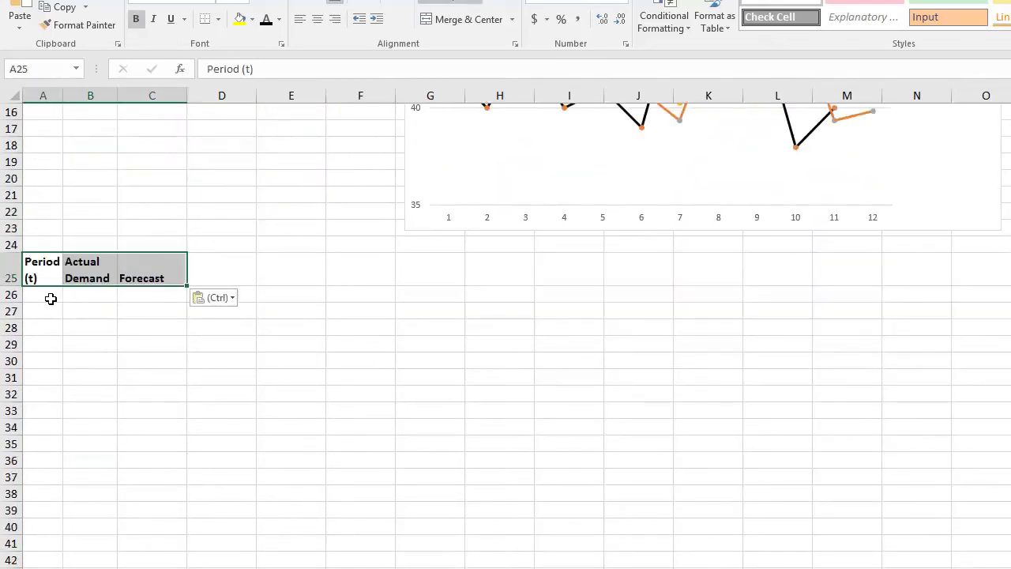
# Step: Copy the period and demand data A4:B15 into A26:B37, ending at period 12
pyautogui.scroll(5, 110, 324)
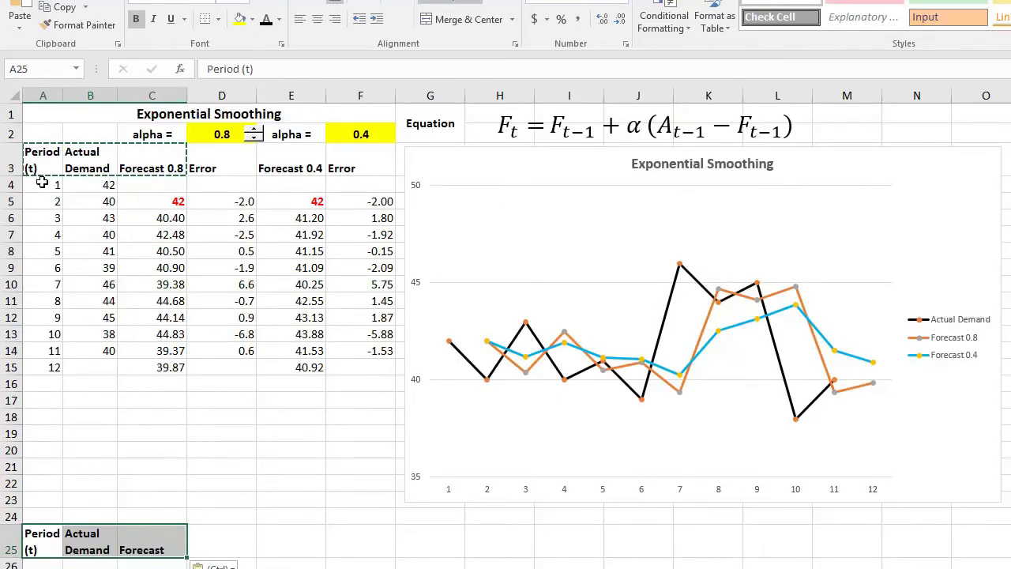
pyautogui.moveTo(42, 182); pyautogui.dragTo(107, 368)
pyautogui.hotkey('ctrl', 'c')
pyautogui.scroll(-3, 189, 419)
pyautogui.click(42, 394)
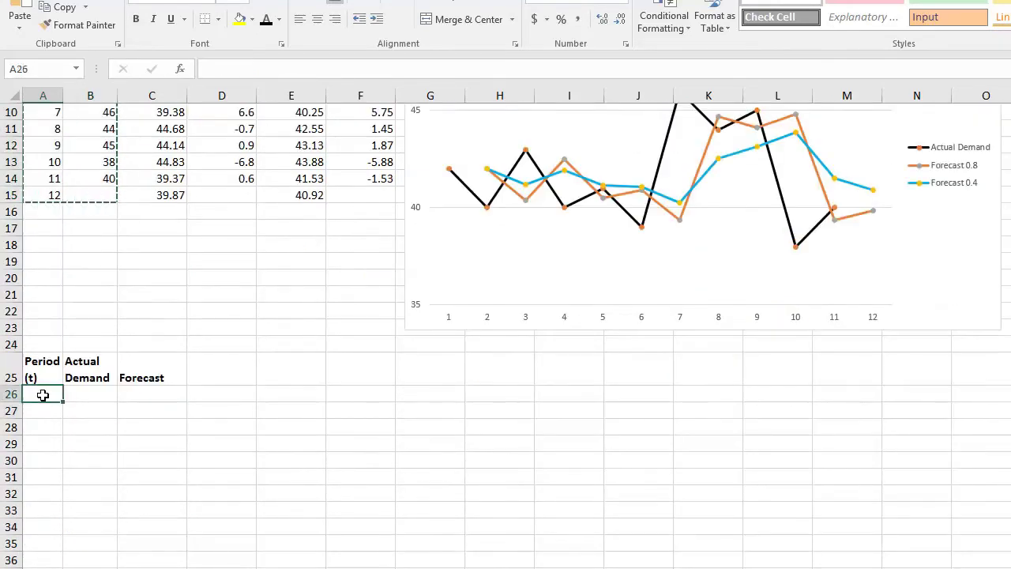
pyautogui.hotkey('ctrl', 'v')
pyautogui.click(195, 411)
pyautogui.scroll(-4, 175, 400)
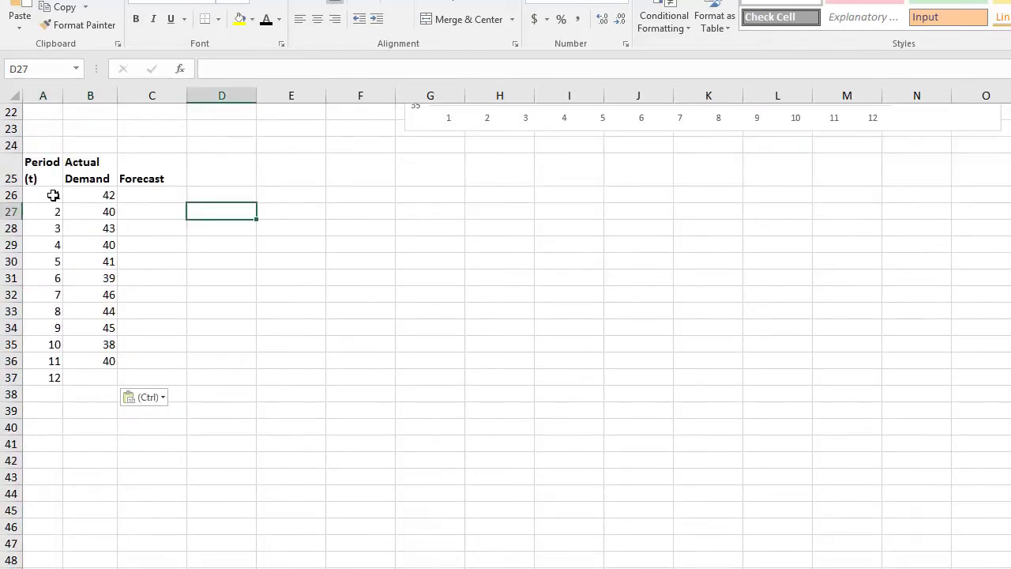
pyautogui.click(55, 360)
pyautogui.click(54, 378)
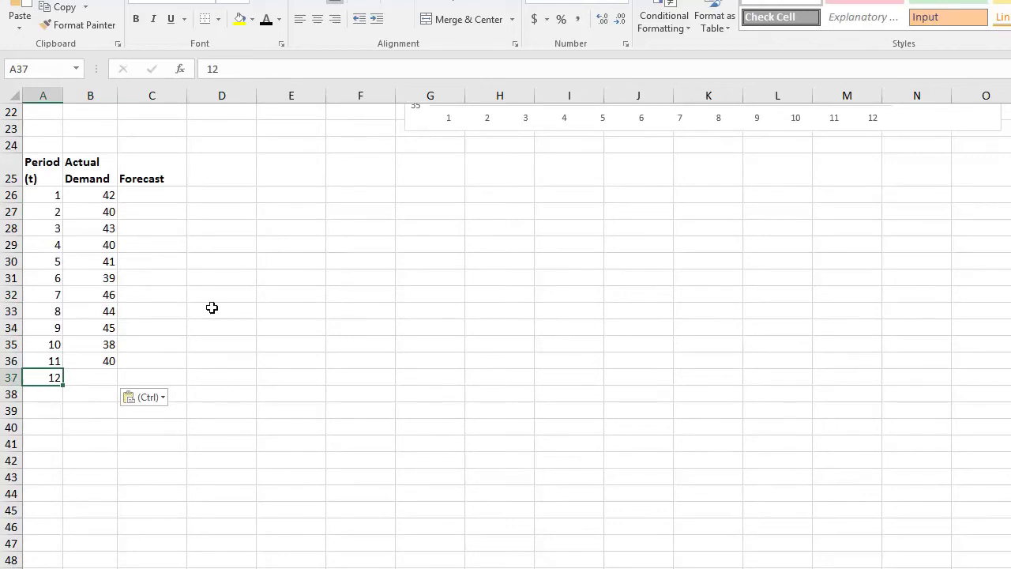
# Step: Enter =B26 in C27 so the first forecast equals period 1's demand of 42
pyautogui.click(138, 211)
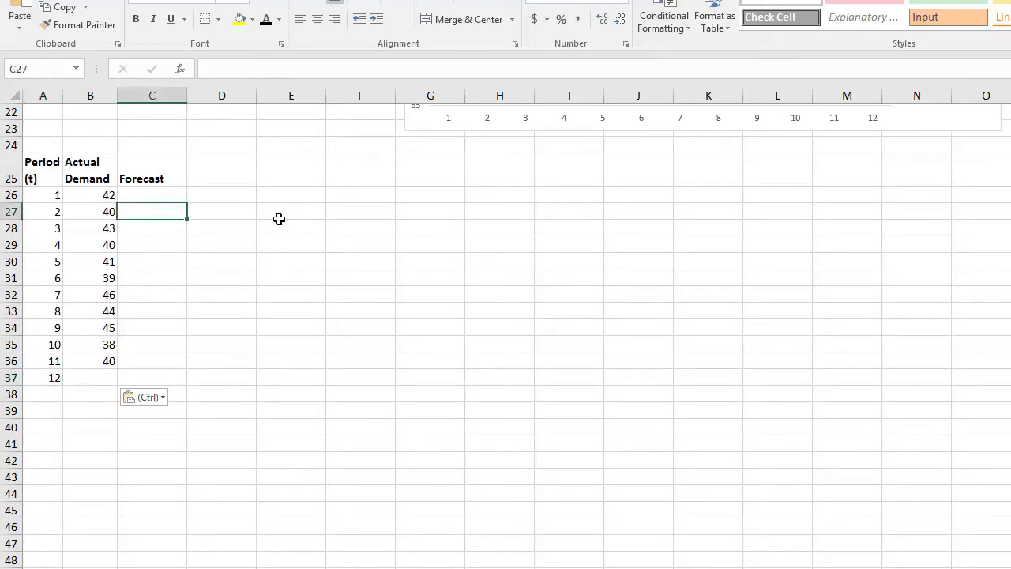
pyautogui.moveTo(98, 197); pyautogui.dragTo(109, 232)
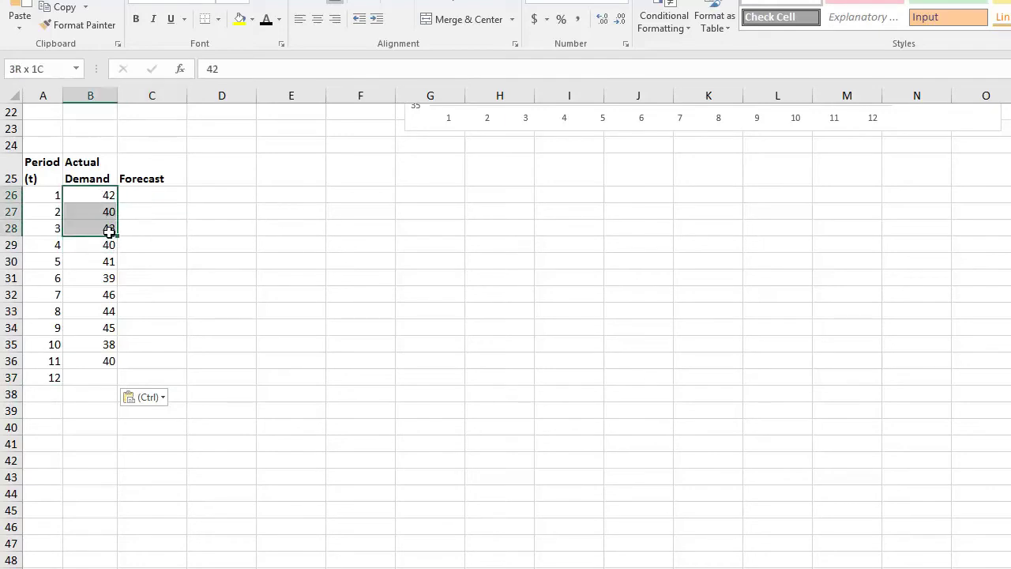
pyautogui.moveTo(109, 230); pyautogui.dragTo(111, 231)
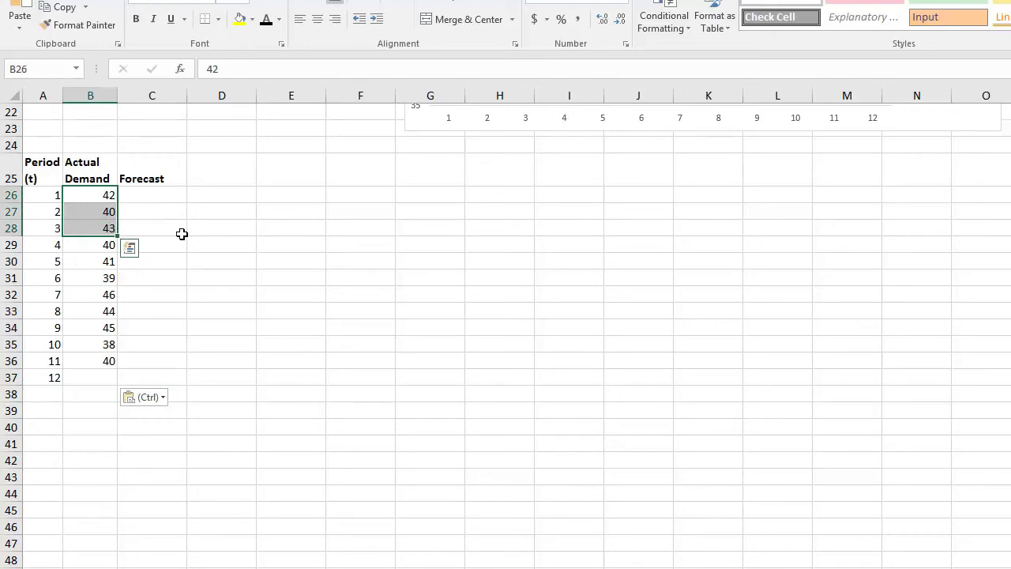
pyautogui.click(163, 213)
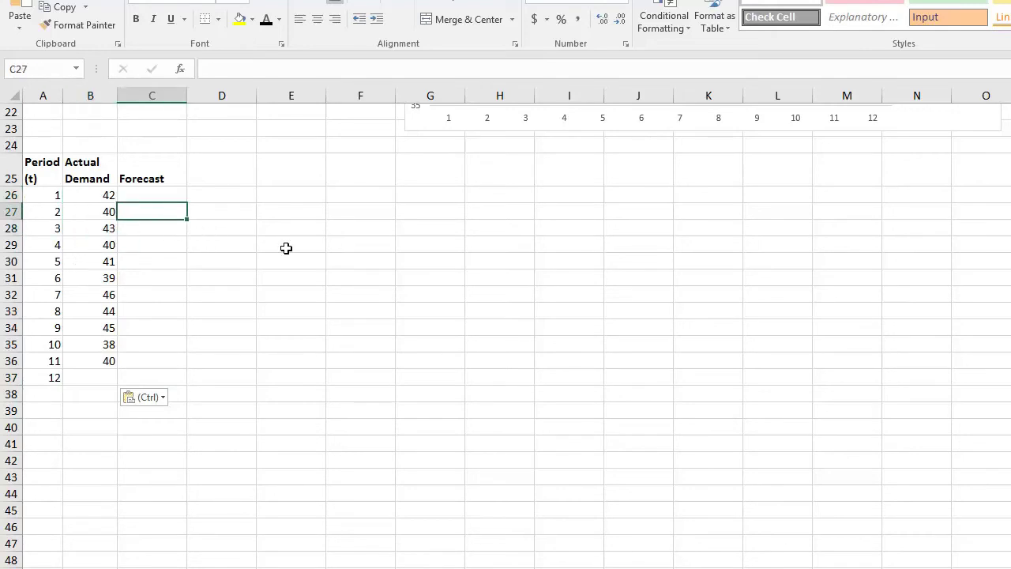
pyautogui.write('=')
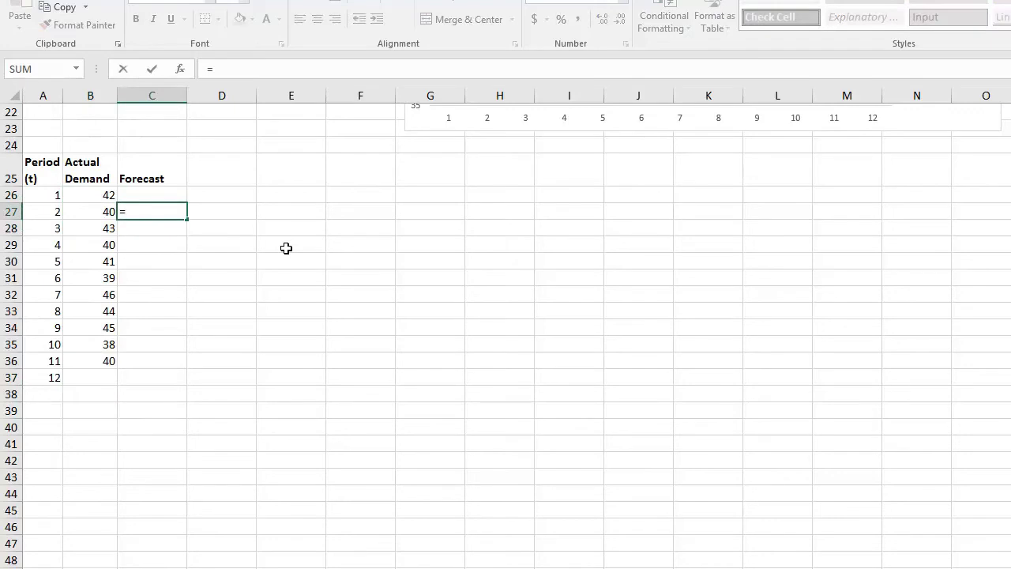
pyautogui.click(109, 196)
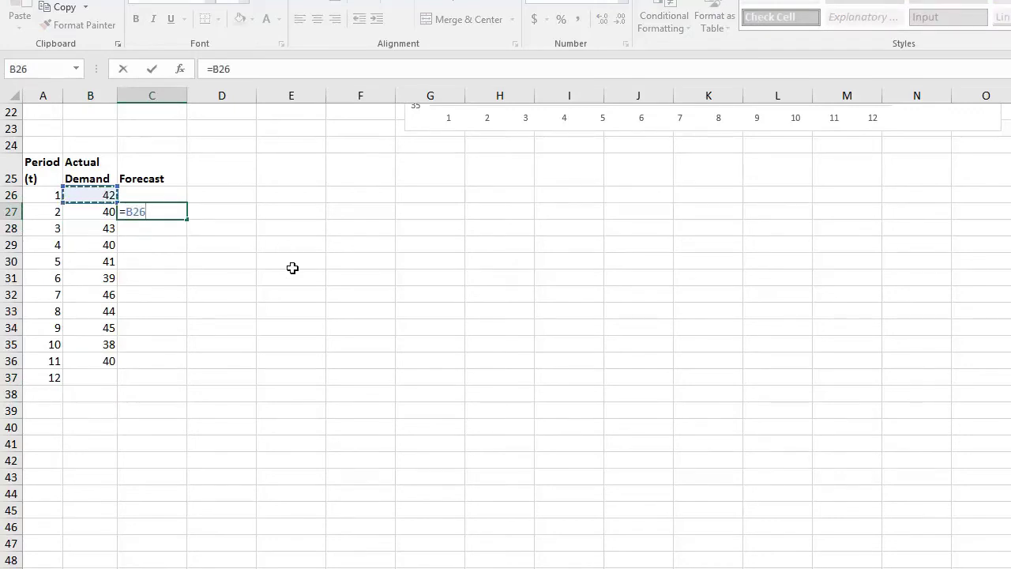
pyautogui.press('Return')
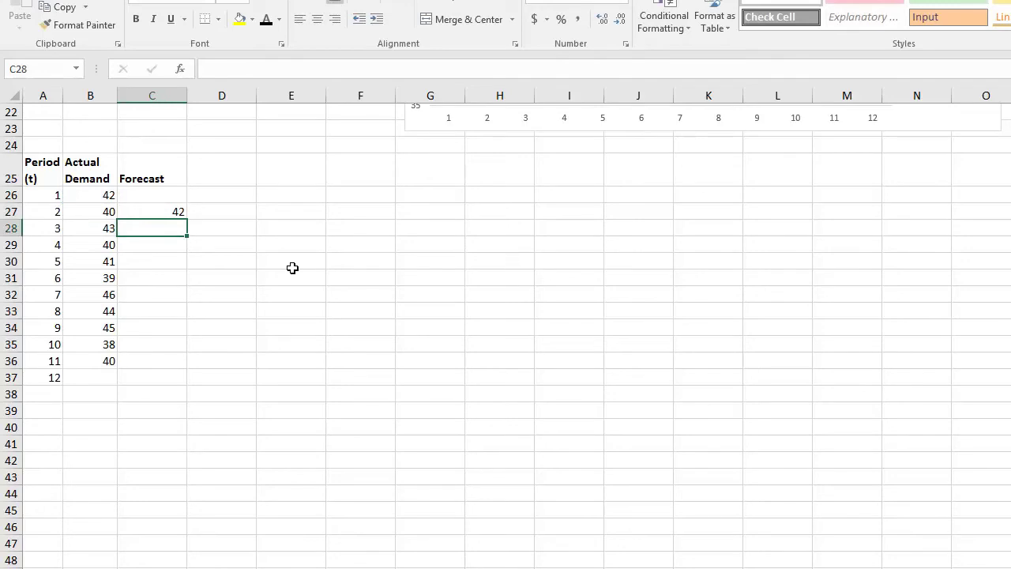
# Step: Start a =C27 formula in C28, then cancel it
pyautogui.write('=')
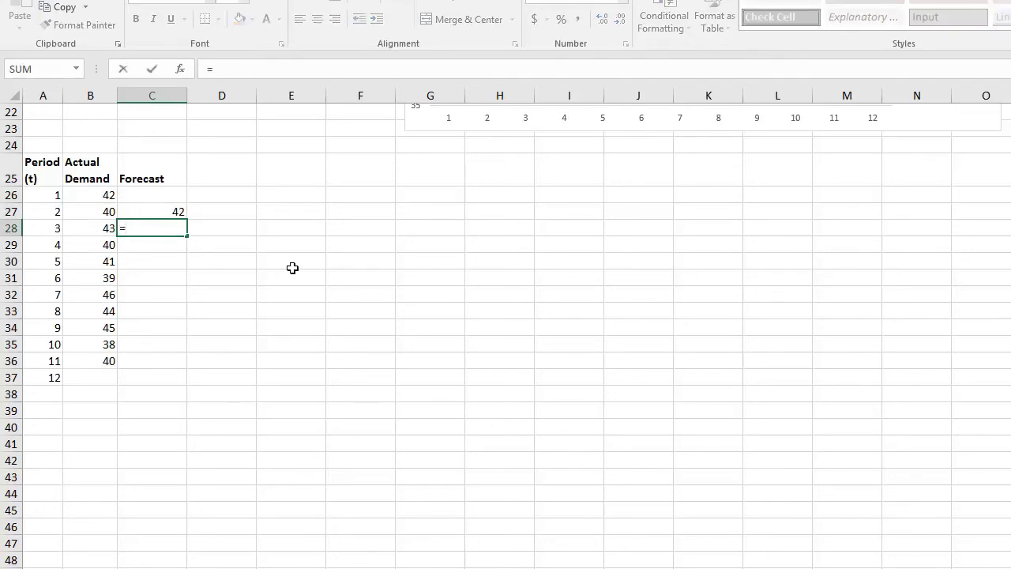
pyautogui.click(165, 210)
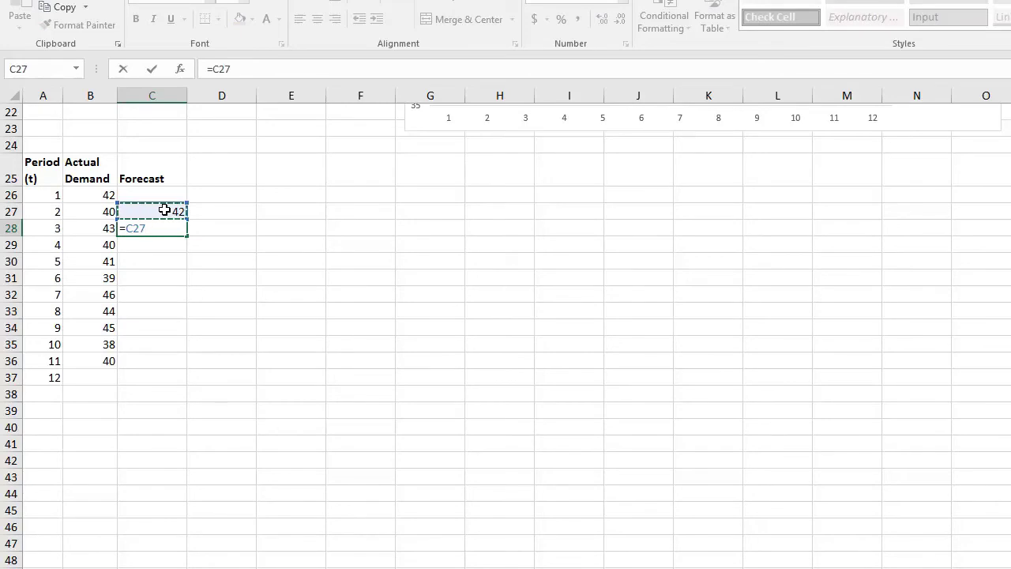
pyautogui.press('Escape')
pyautogui.click(235, 168)
# Step: Label E25 'alpha =' and enter 0.5 in F25, changing its format from percent to General
pyautogui.click(296, 170)
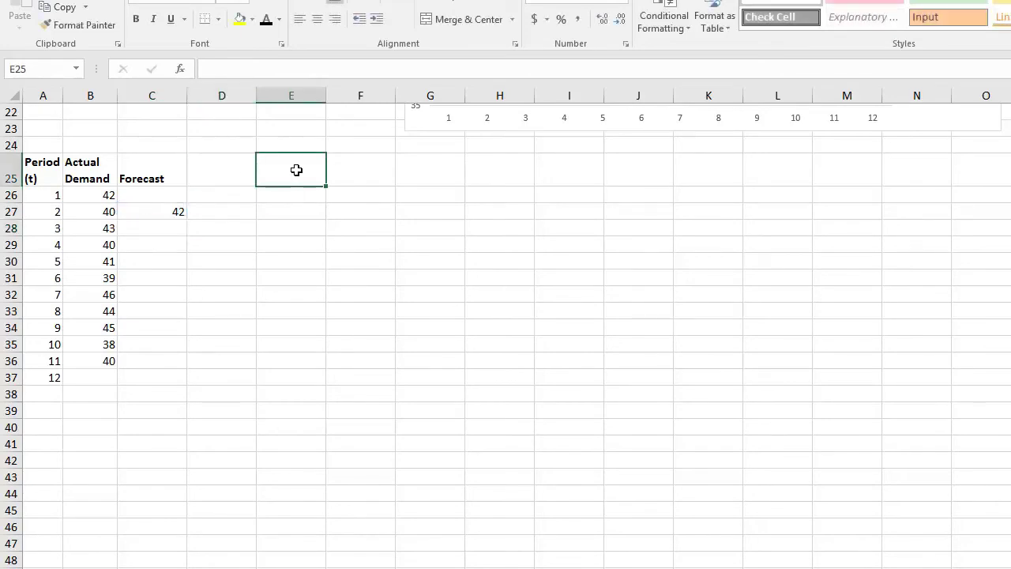
pyautogui.write('al')
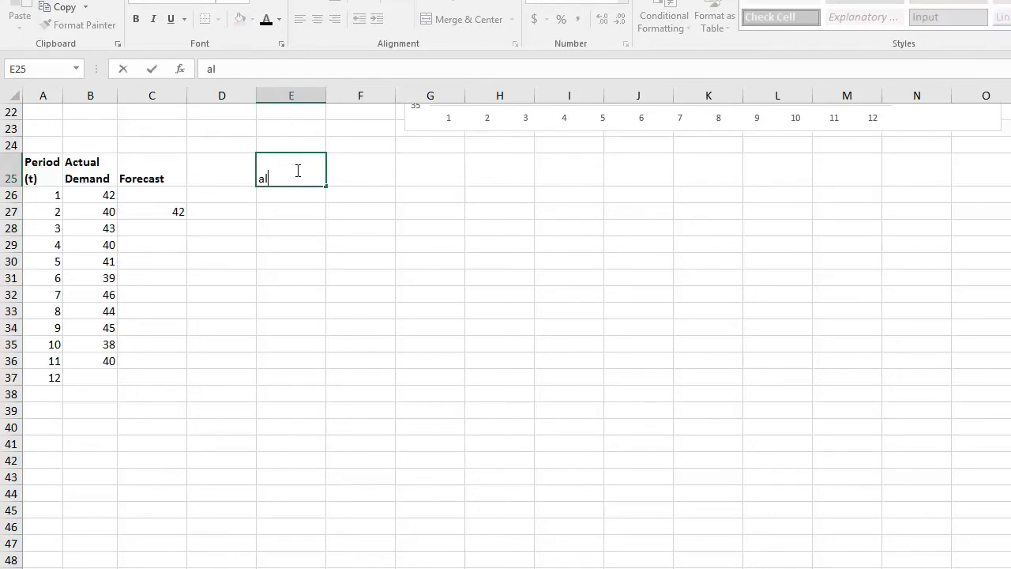
pyautogui.write('pha =')
pyautogui.press('Tab')
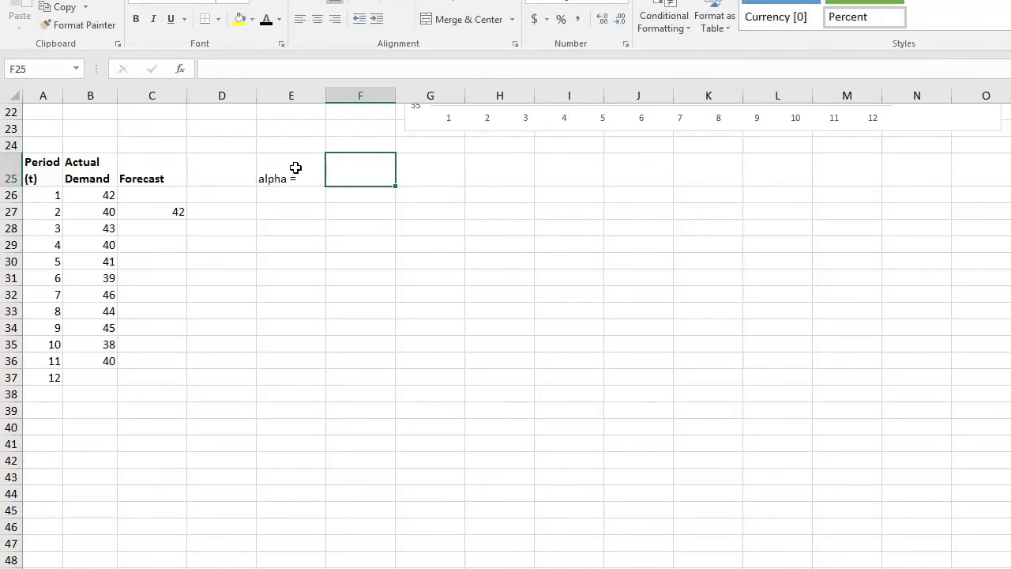
pyautogui.write('0')
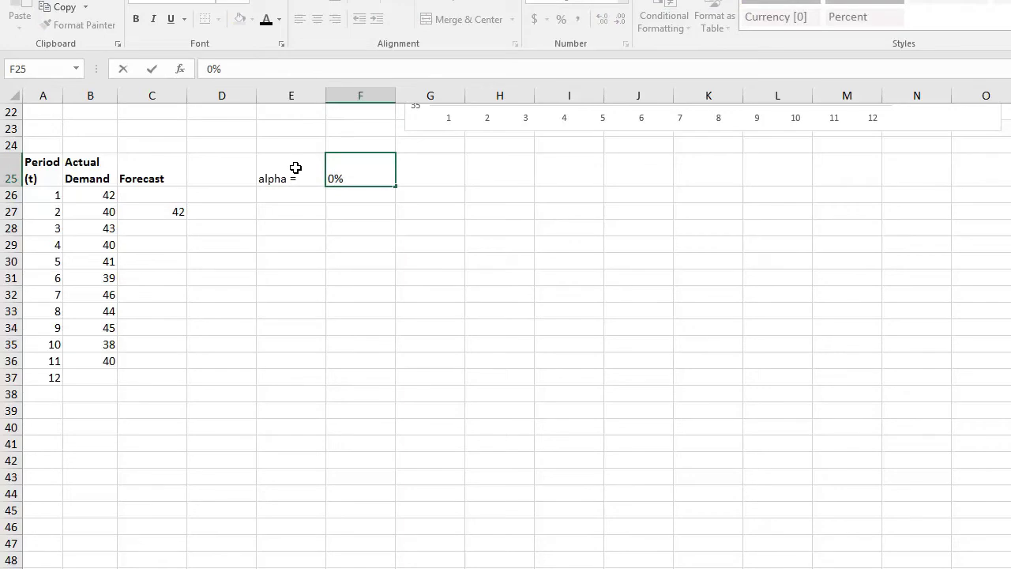
pyautogui.press('Return')
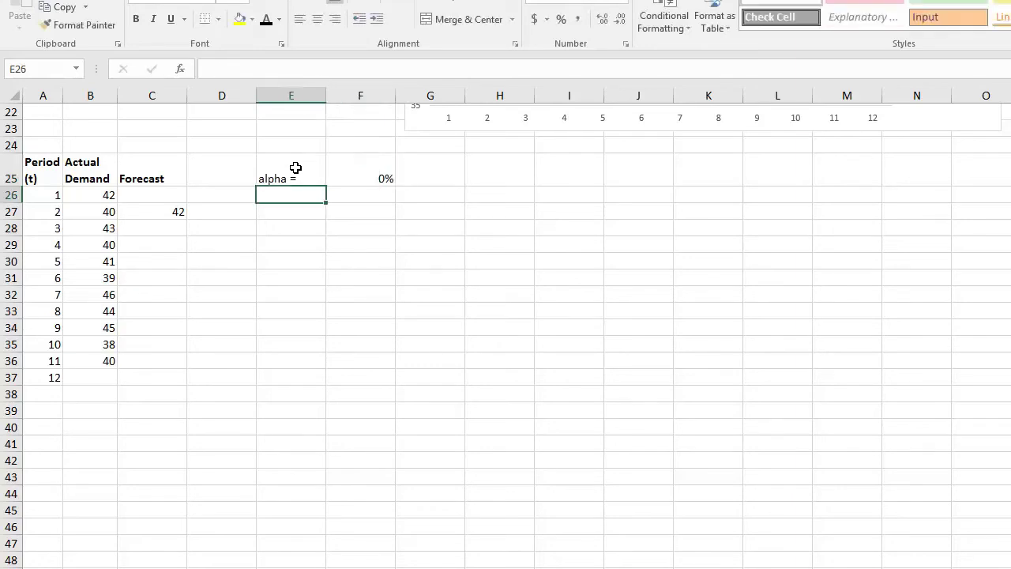
pyautogui.press('Up')
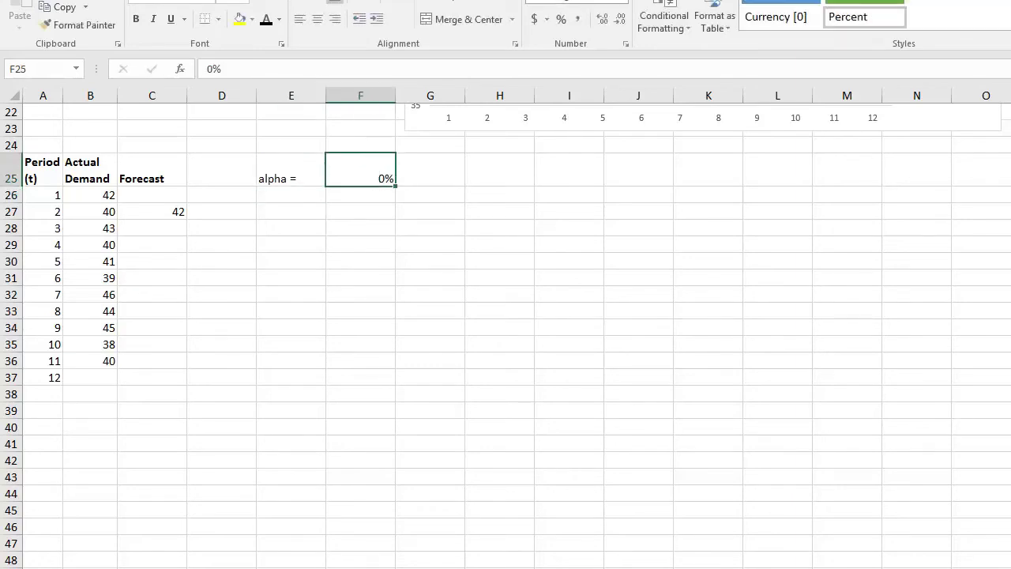
pyautogui.click(624, 3)
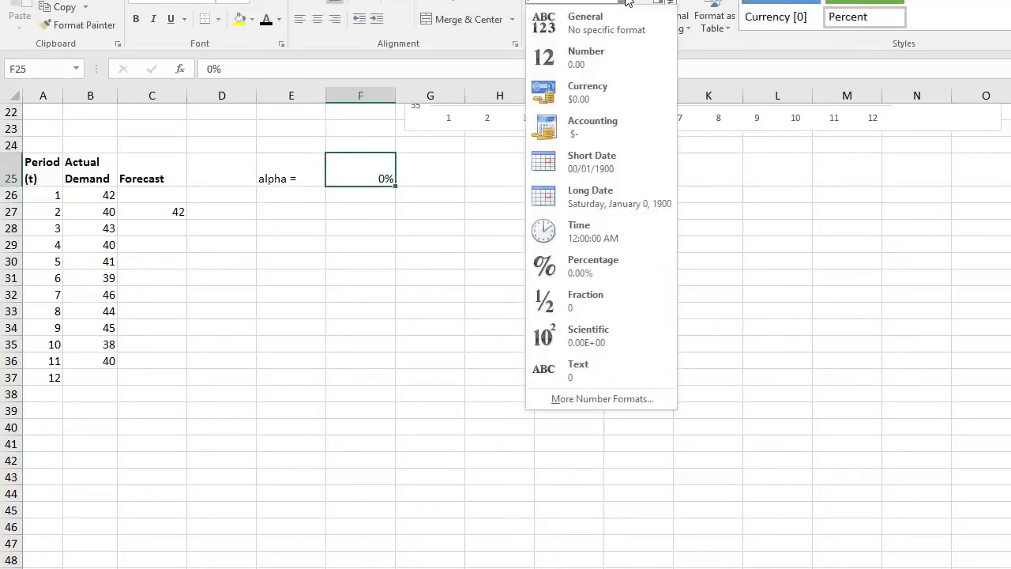
pyautogui.click(593, 34)
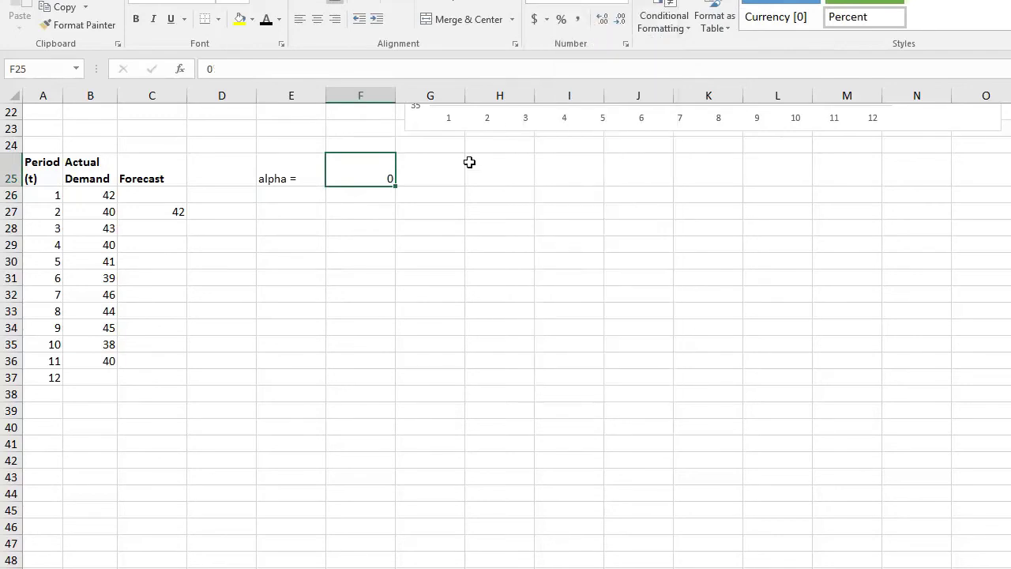
pyautogui.write('0.5')
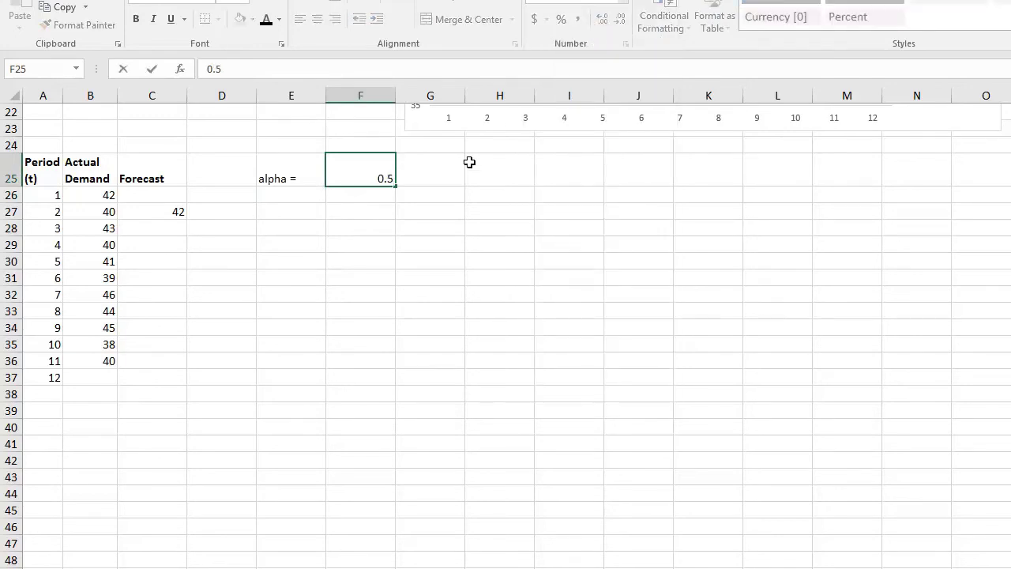
pyautogui.press('Return')
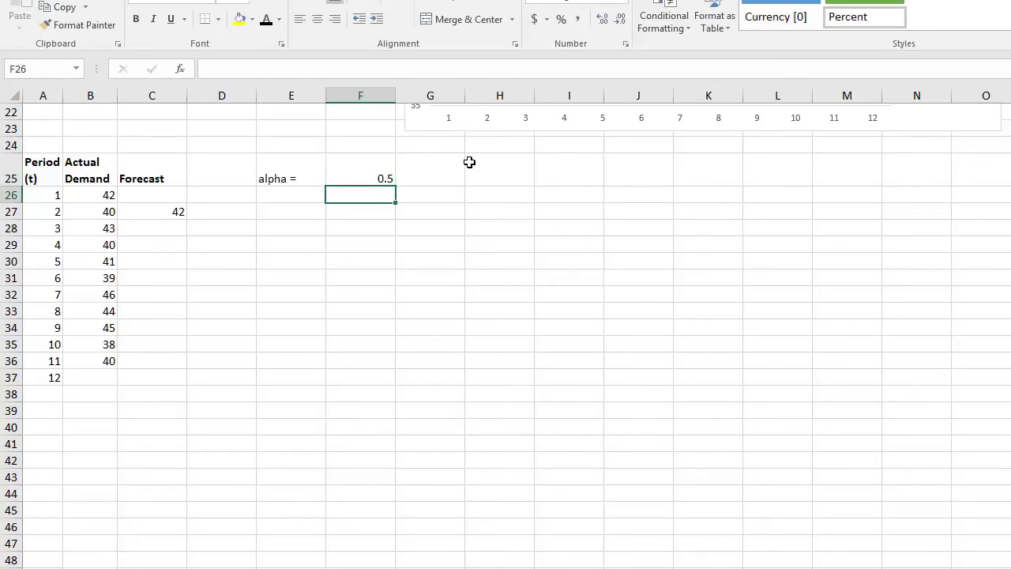
pyautogui.press('Left')
pyautogui.press('Left')
pyautogui.press('Left')
pyautogui.press('Down')
pyautogui.press('Down')
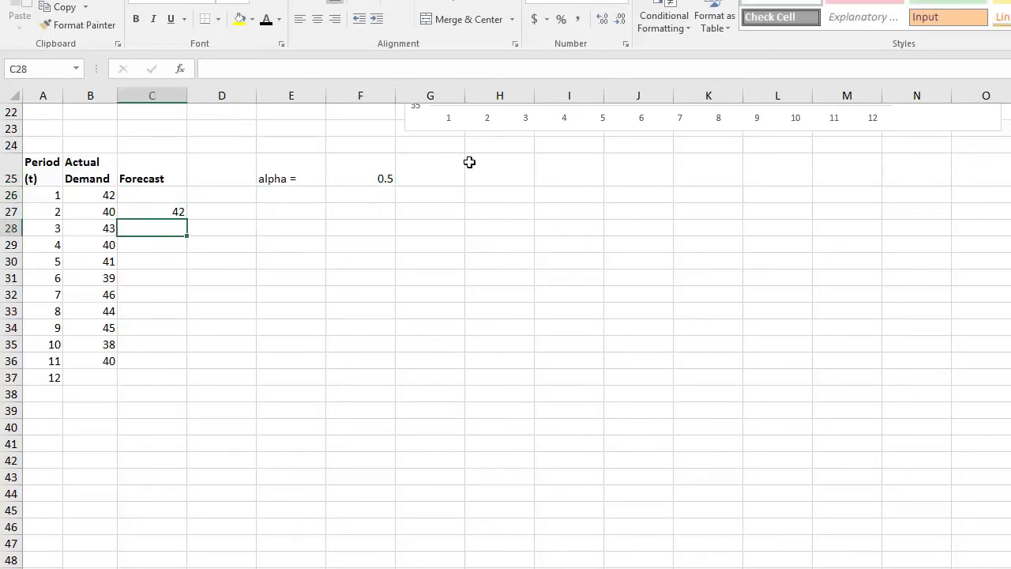
# Step: Build the smoothing formula =C27+F25*(B27-C27) in C28
pyautogui.write('=')
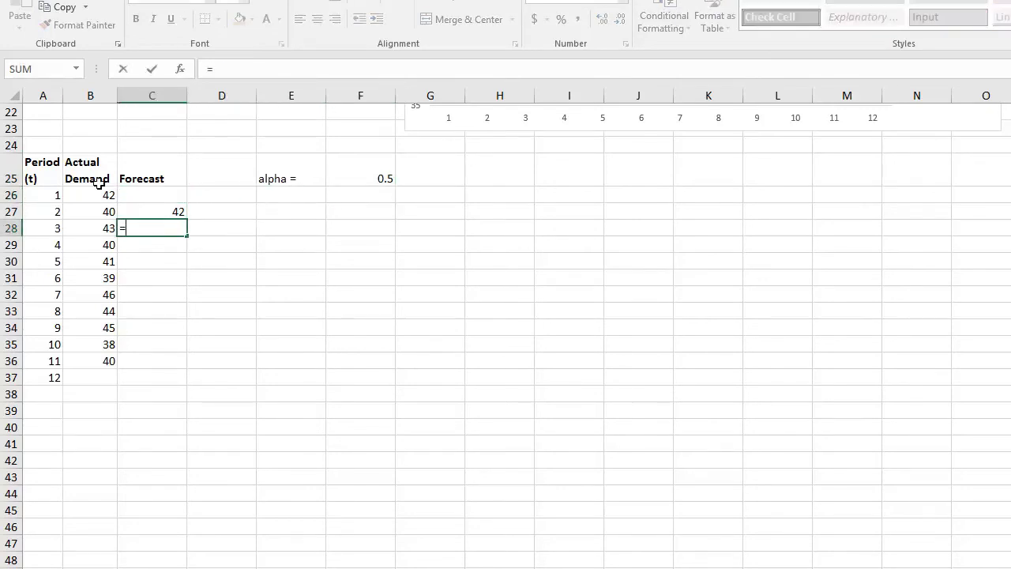
pyautogui.click(165, 210)
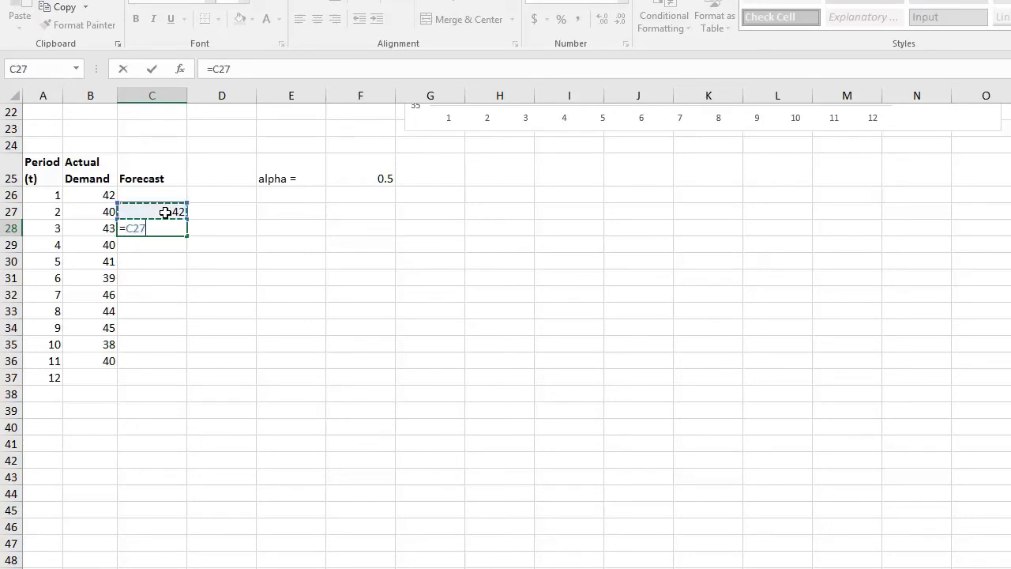
pyautogui.write('+')
pyautogui.click(367, 175)
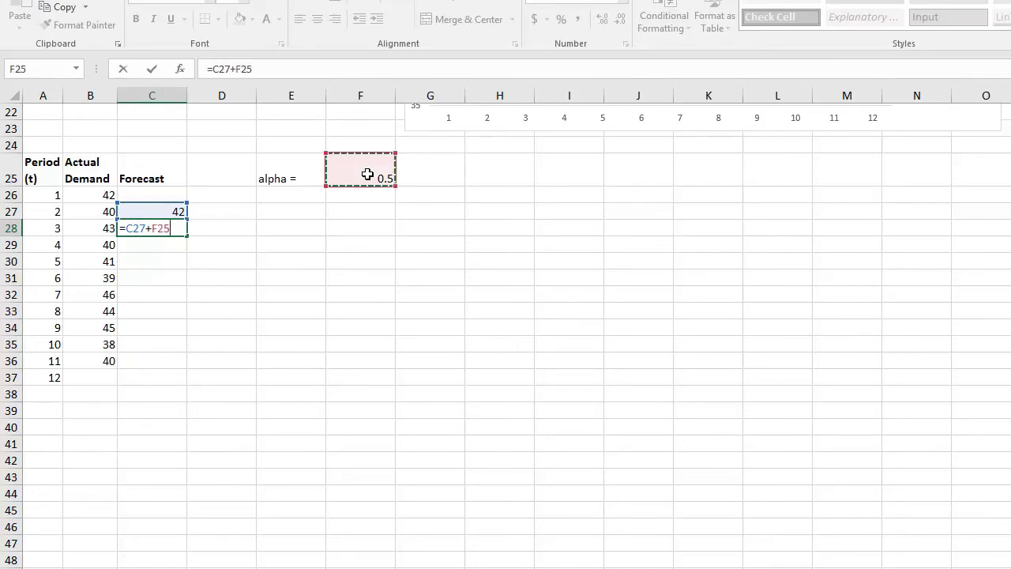
pyautogui.write('*(')
pyautogui.click(102, 212)
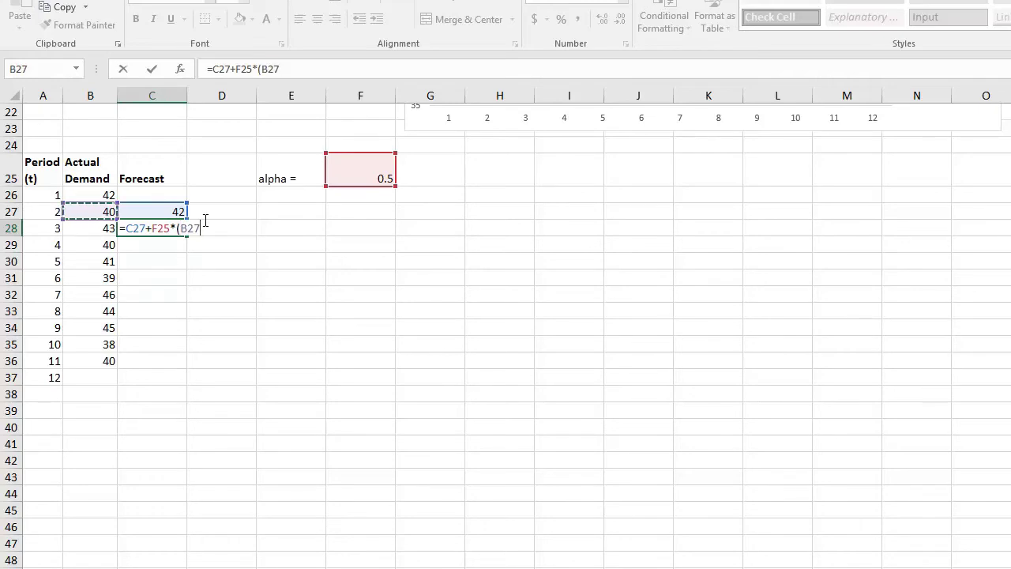
pyautogui.write('-')
pyautogui.click(166, 212)
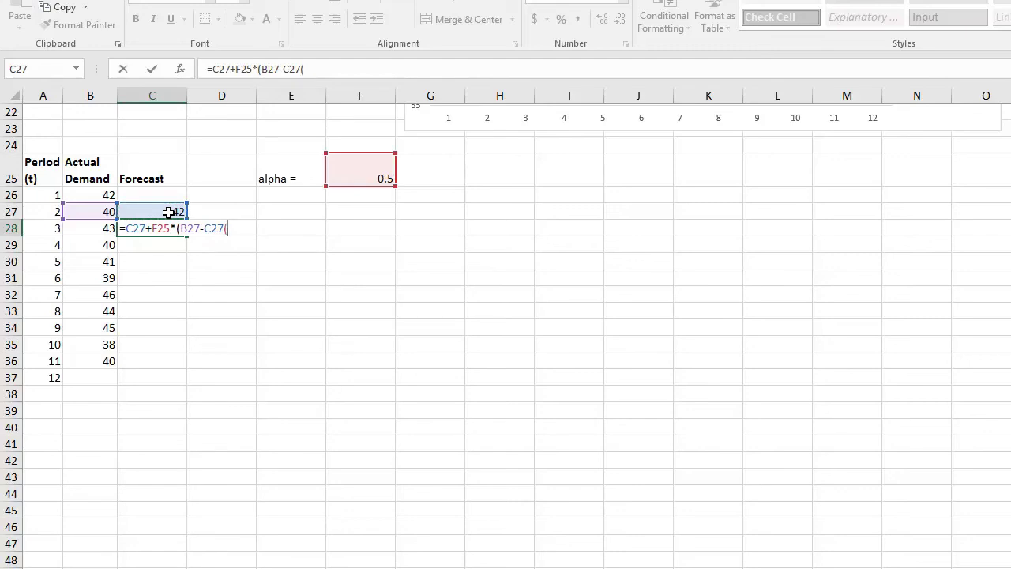
pyautogui.write(')')
# Step: Lock the alpha reference as F$25 and fill the formula down to C37
pyautogui.click(159, 228)
pyautogui.write('$')
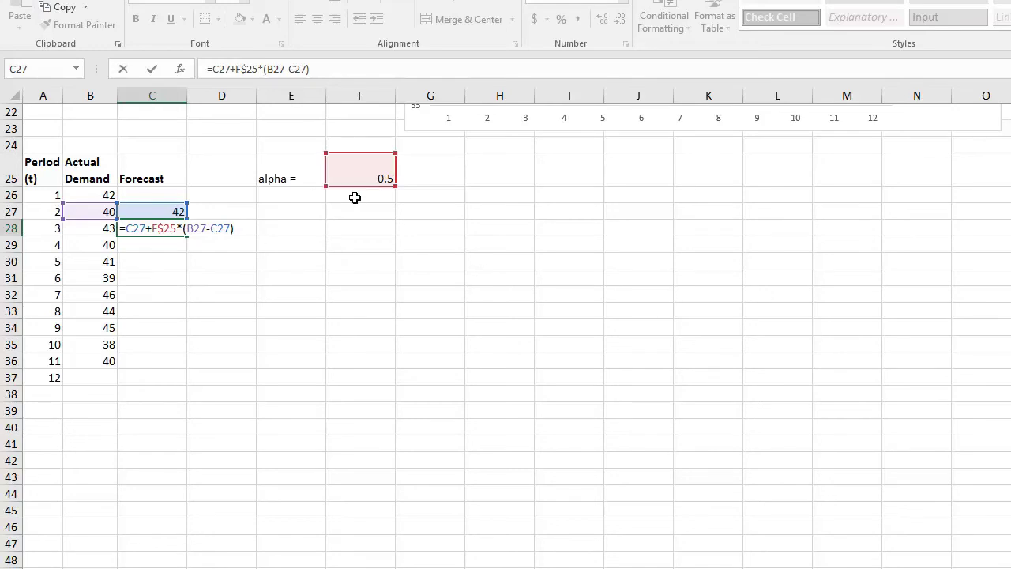
pyautogui.press('Return')
pyautogui.press('Up')
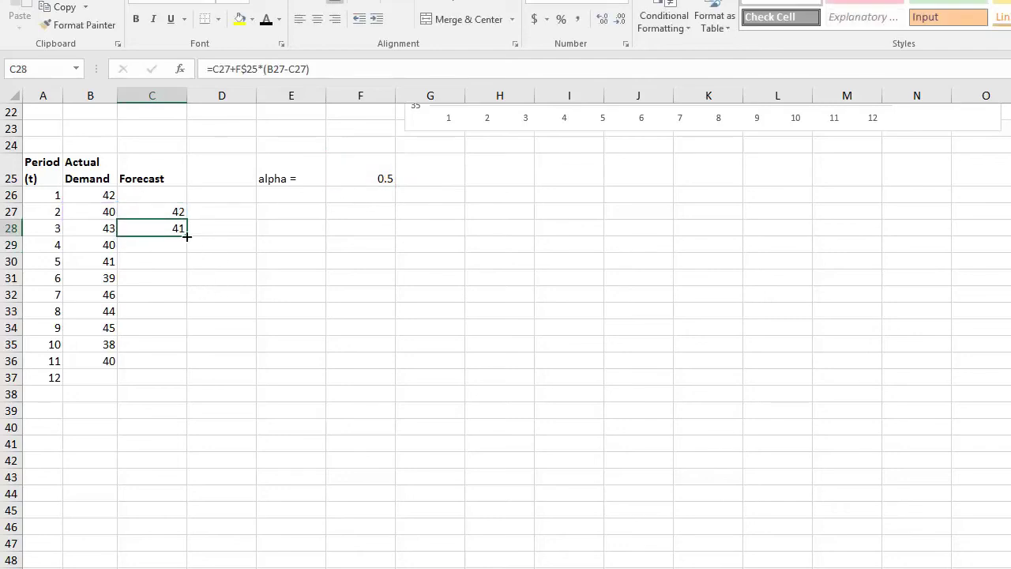
pyautogui.moveTo(186, 236); pyautogui.dragTo(185, 383)
# Step: Inspect the forecast formulas in C28:C37 with formula view toggled on and off
pyautogui.click(147, 376)
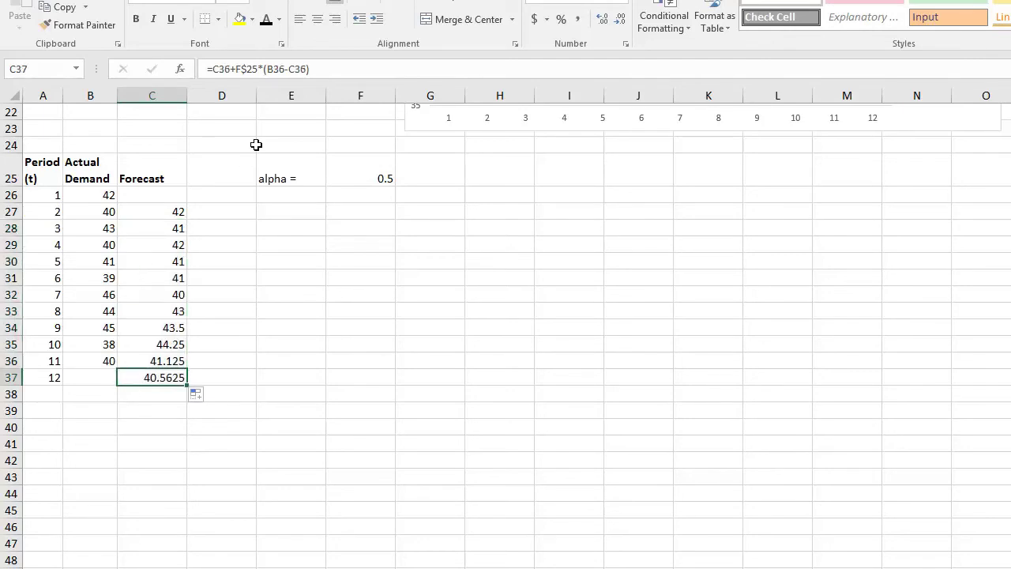
pyautogui.click(253, 69)
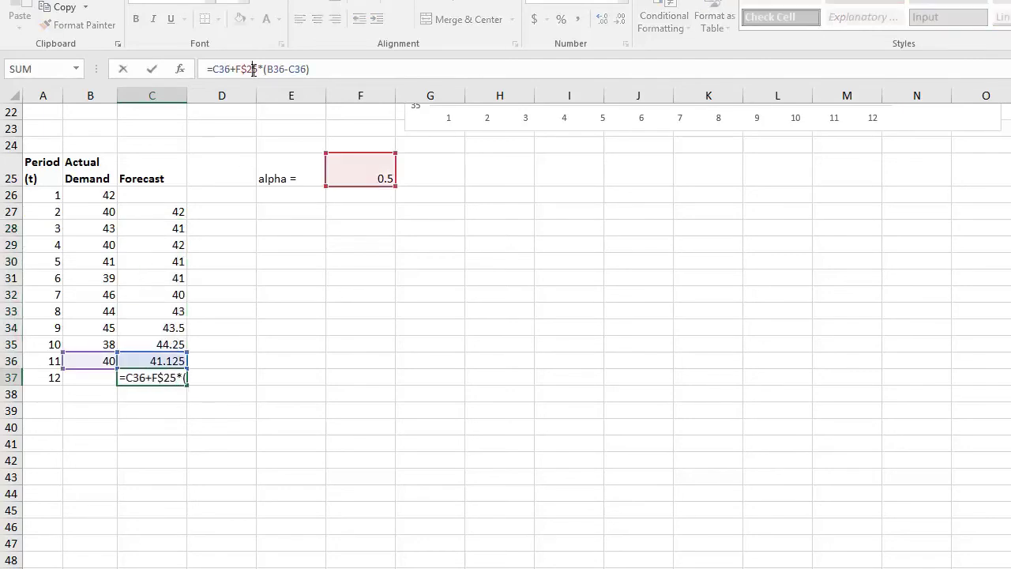
pyautogui.press('Escape')
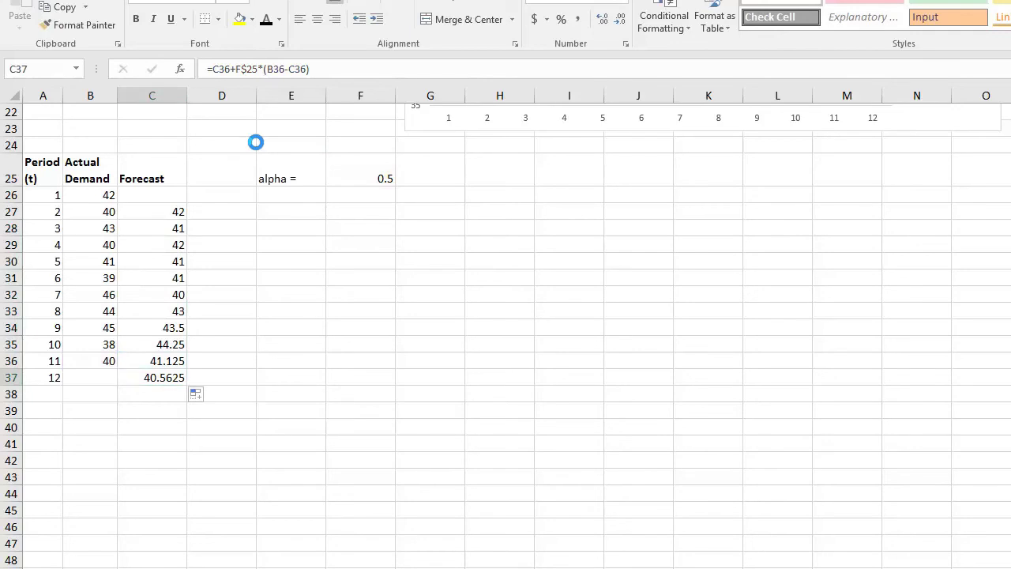
pyautogui.hotkey('ctrl', '`')
pyautogui.click(272, 228)
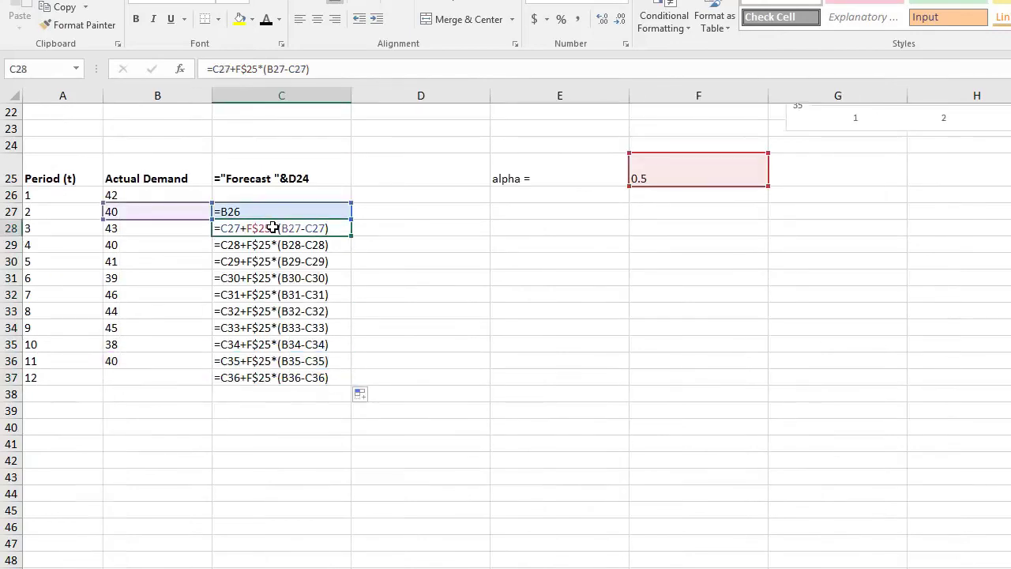
pyautogui.press('Down')
pyautogui.press('Down')
pyautogui.press('Down')
pyautogui.press('Down')
pyautogui.press('Down')
pyautogui.press('Down')
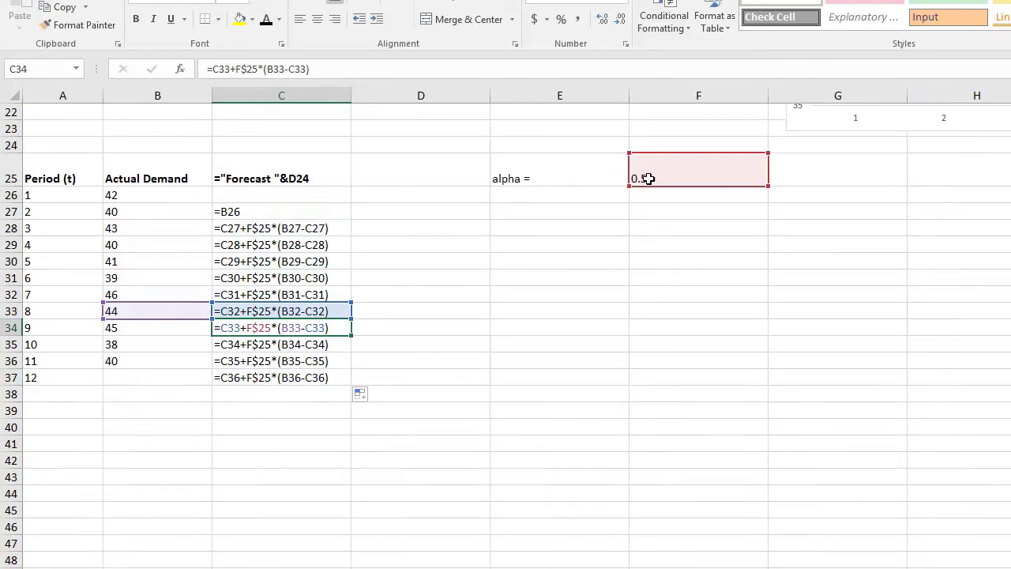
pyautogui.press('Down')
pyautogui.press('Down')
pyautogui.press('Down')
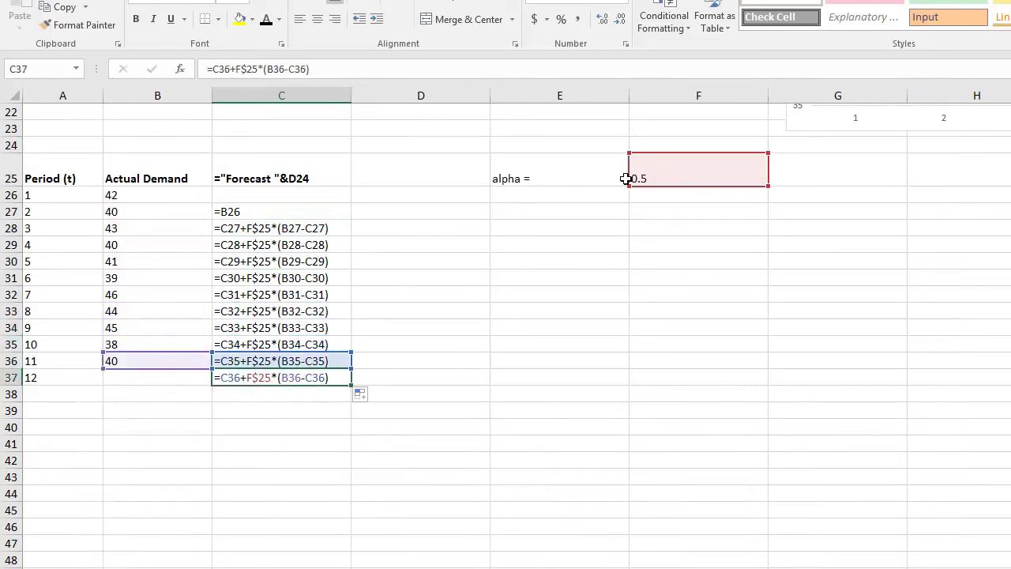
pyautogui.hotkey('ctrl', '`')
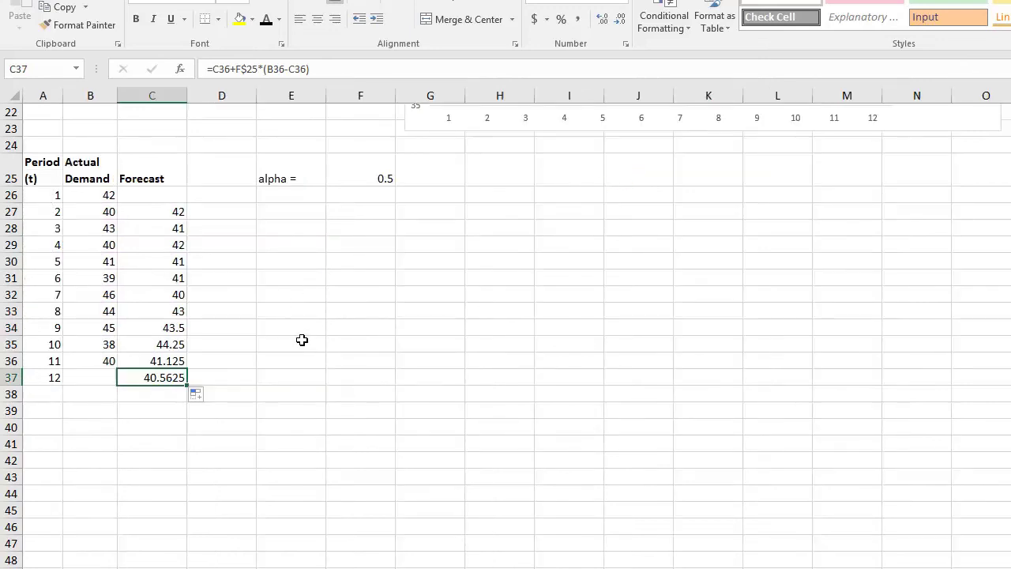
# Step: Format the forecasts C27:C37 to show one decimal place
pyautogui.moveTo(170, 213); pyautogui.dragTo(175, 379)
pyautogui.click(619, 20)
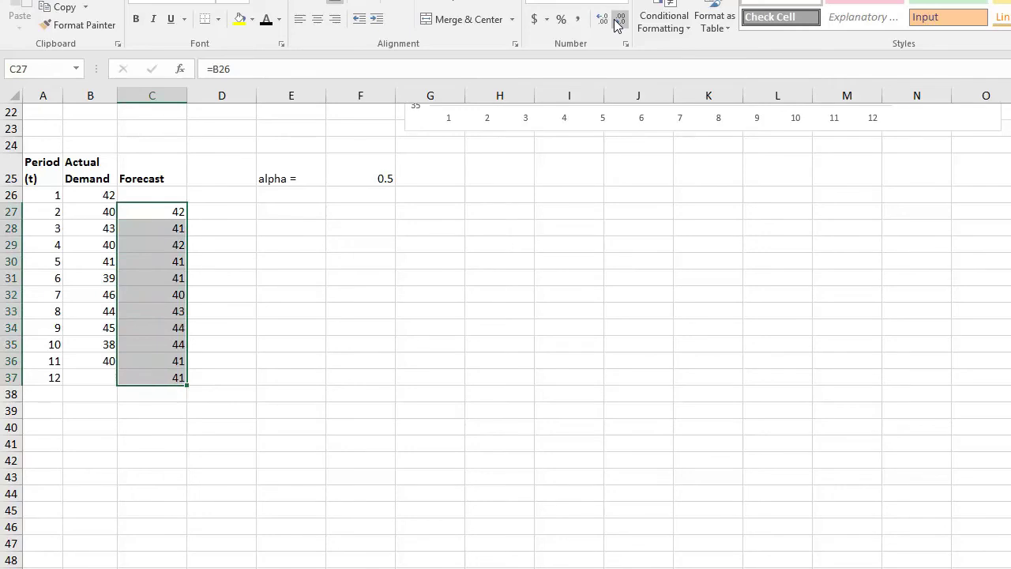
pyautogui.click(601, 19)
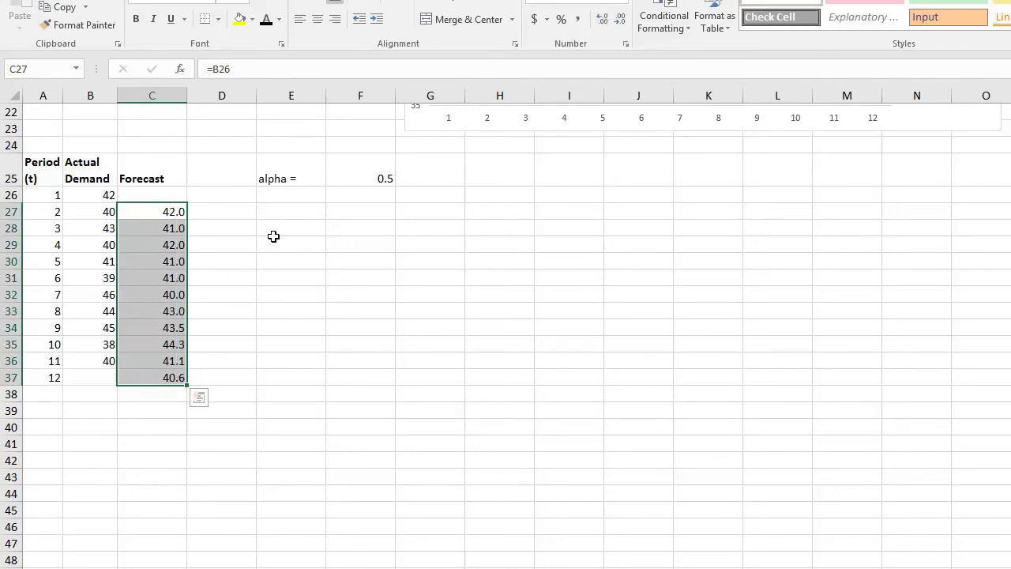
pyautogui.click(229, 211)
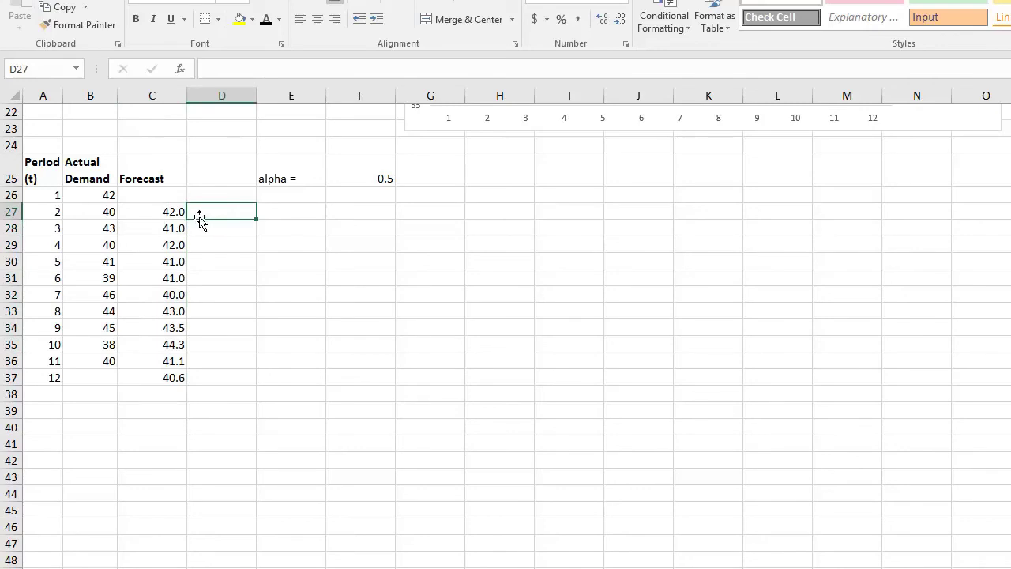
# Step: Enter the heading 'Error = e' in D26
pyautogui.click(209, 189)
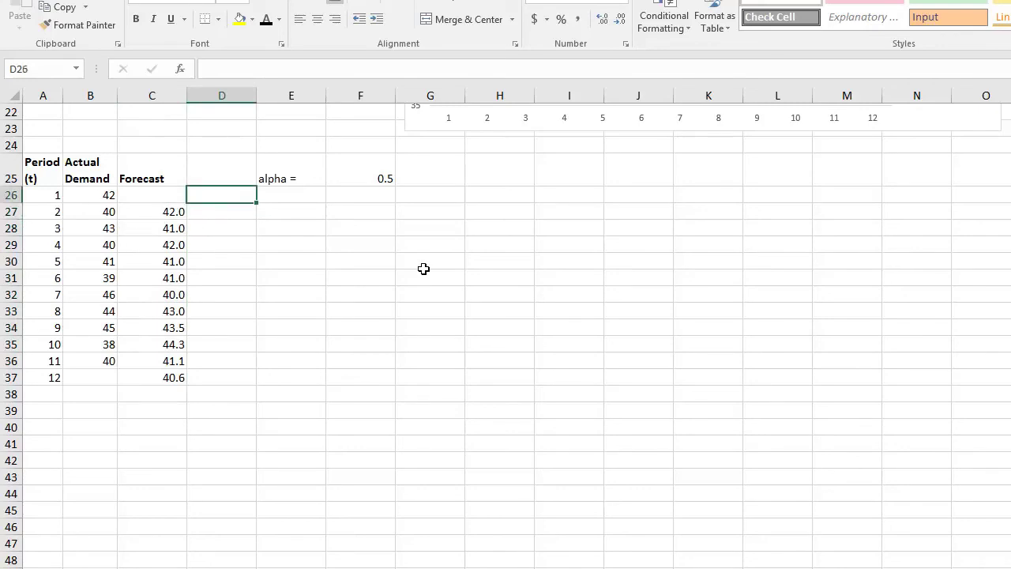
pyautogui.write('Error')
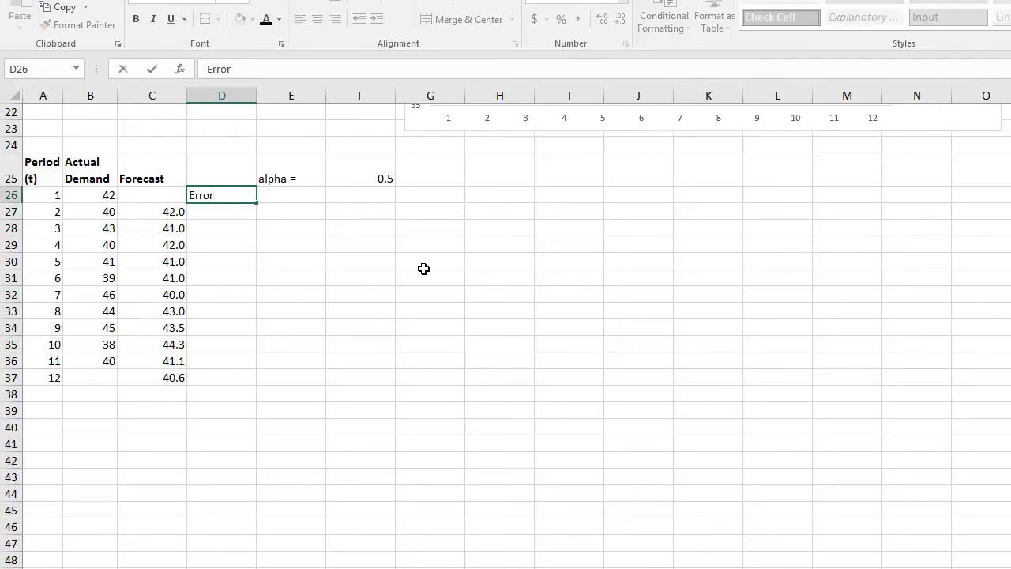
pyautogui.write(' = e')
pyautogui.press('Return')
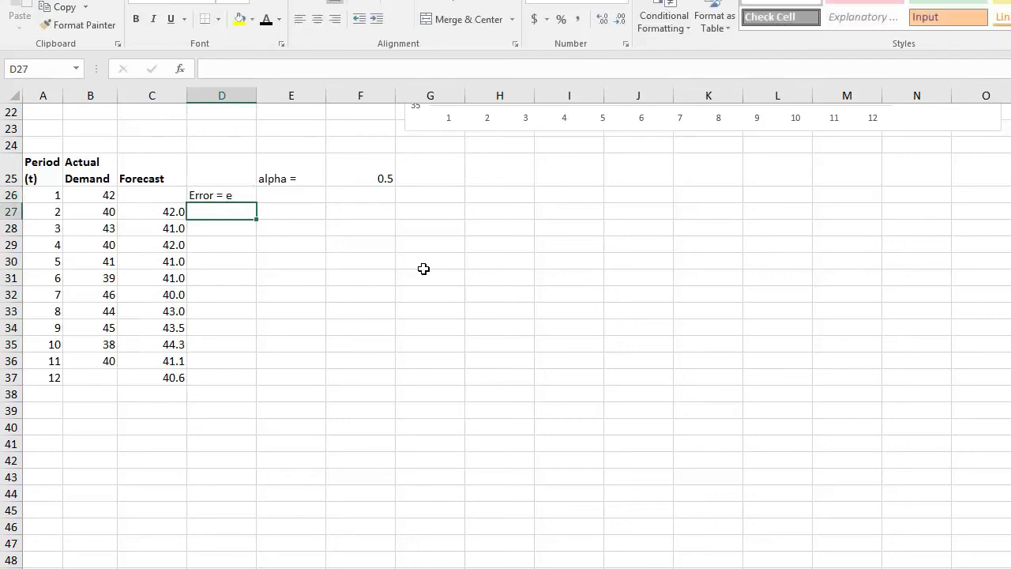
# Step: Enter =B27-C27 in D27 and fill it down to D37
pyautogui.write('=')
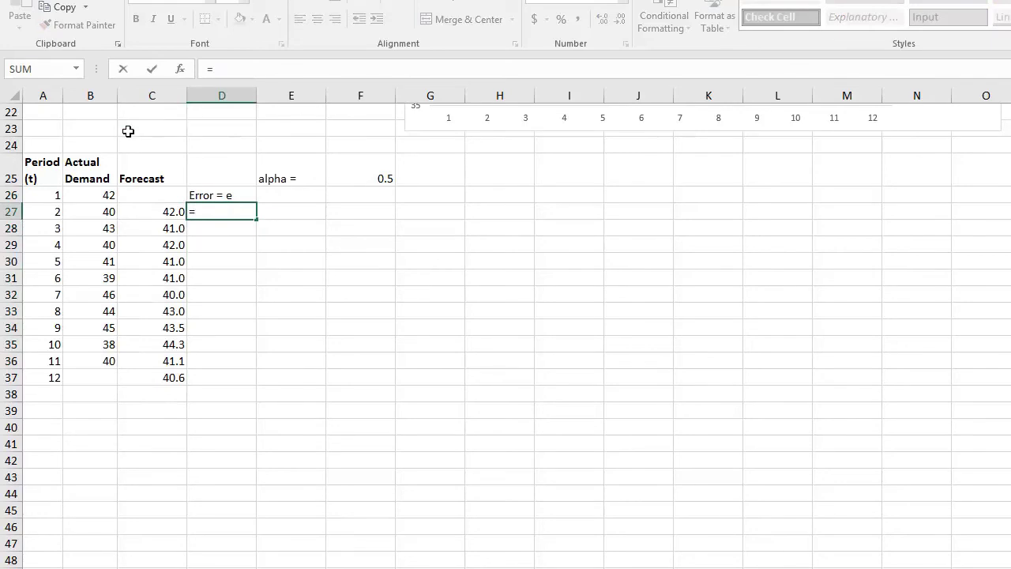
pyautogui.click(100, 207)
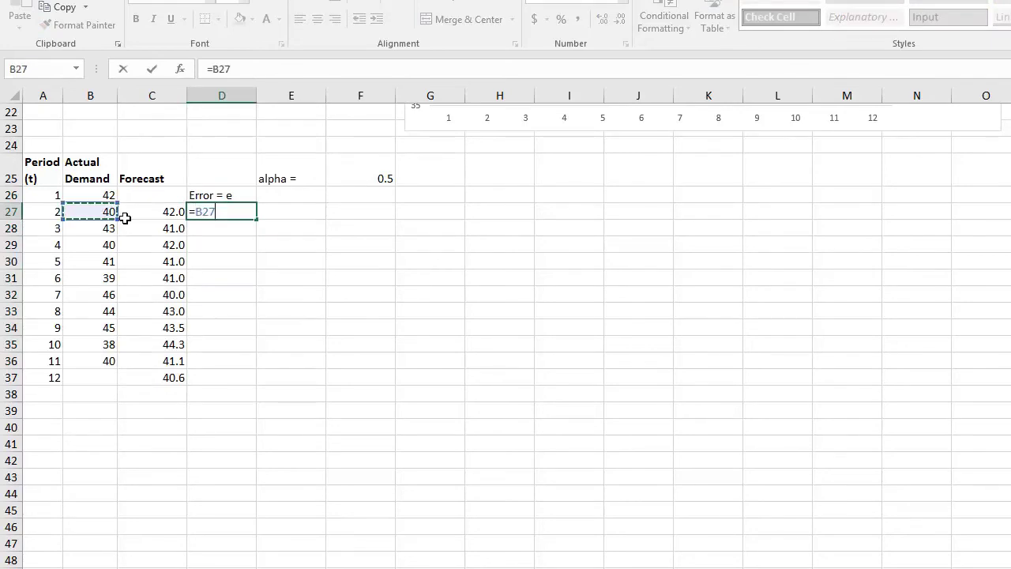
pyautogui.write('-')
pyautogui.click(126, 216)
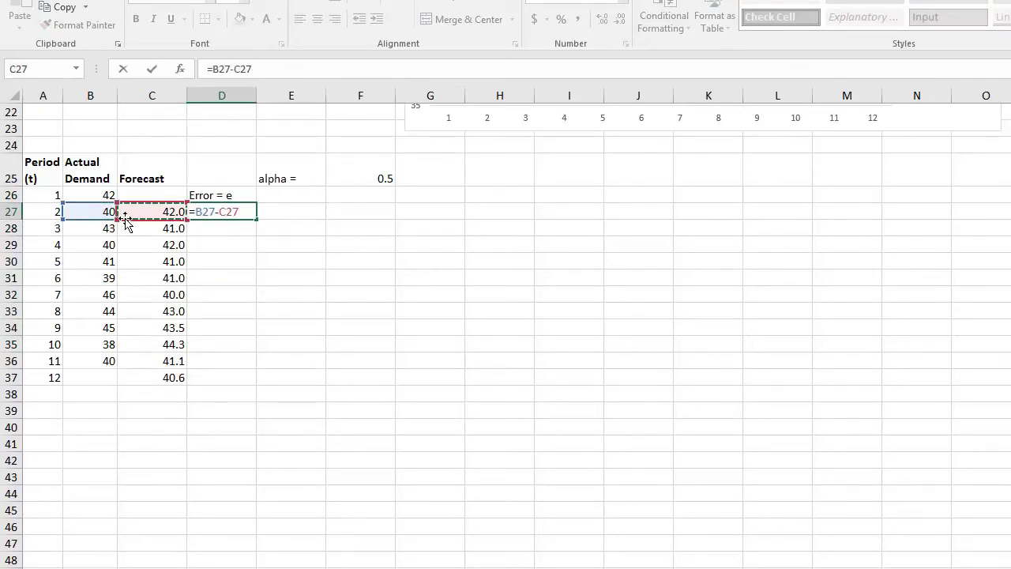
pyautogui.press('Return')
pyautogui.click(240, 214)
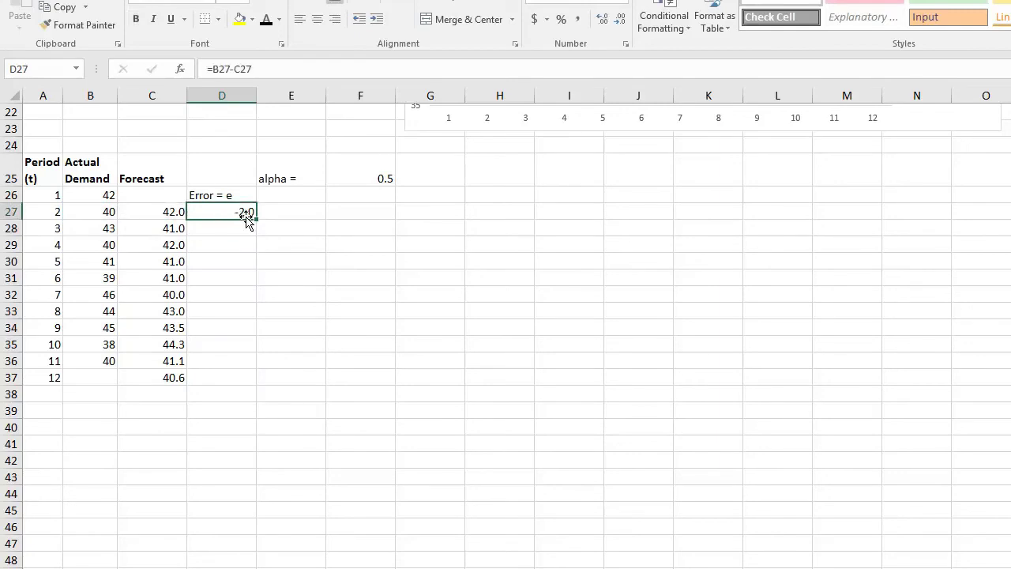
pyautogui.moveTo(258, 225); pyautogui.dragTo(255, 384)
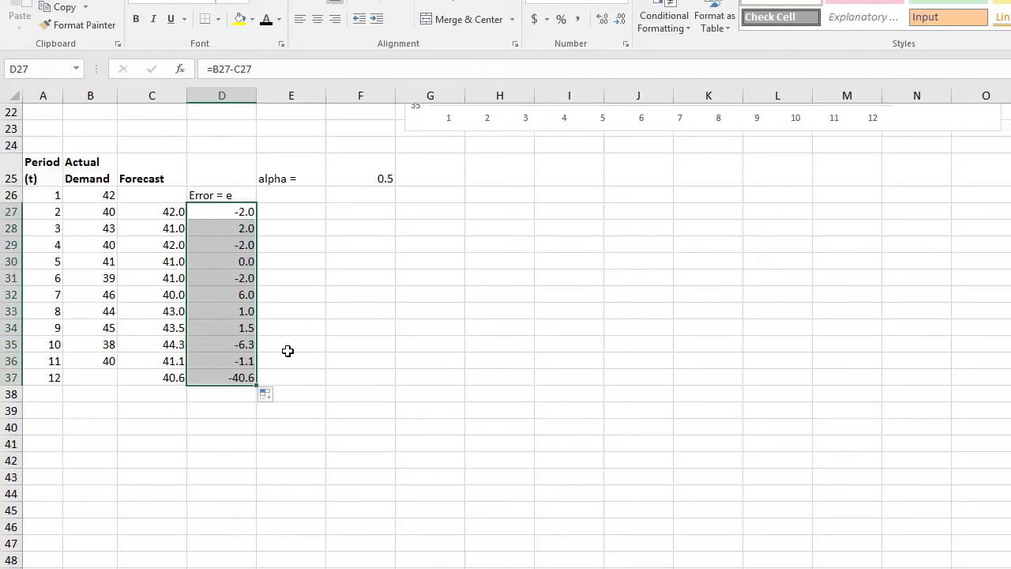
pyautogui.click(315, 293)
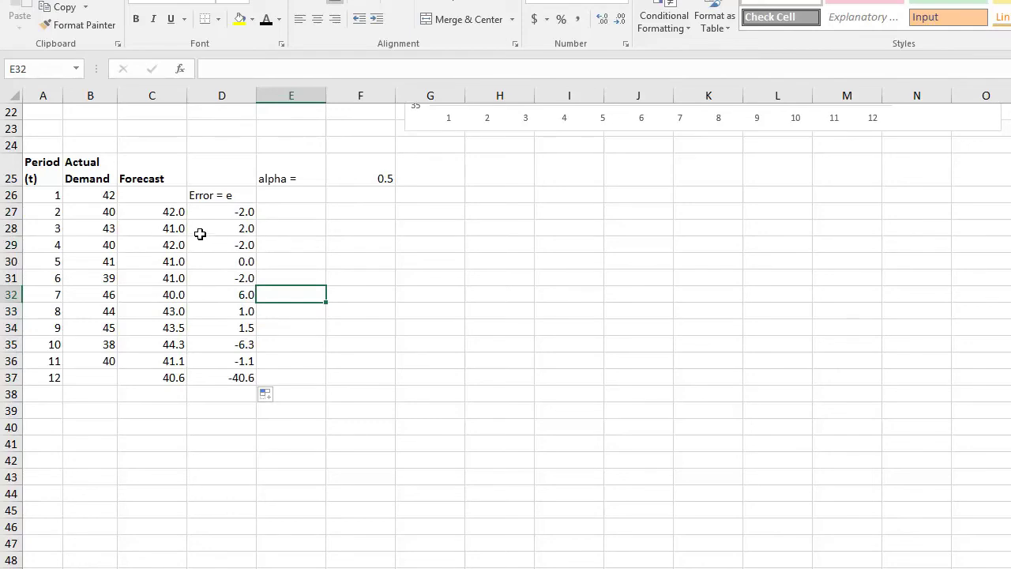
# Step: Scroll up to row 1 to view the original Exponential Smoothing table and chart
pyautogui.scroll(4, 200, 234)
pyautogui.scroll(-3, 200, 234)
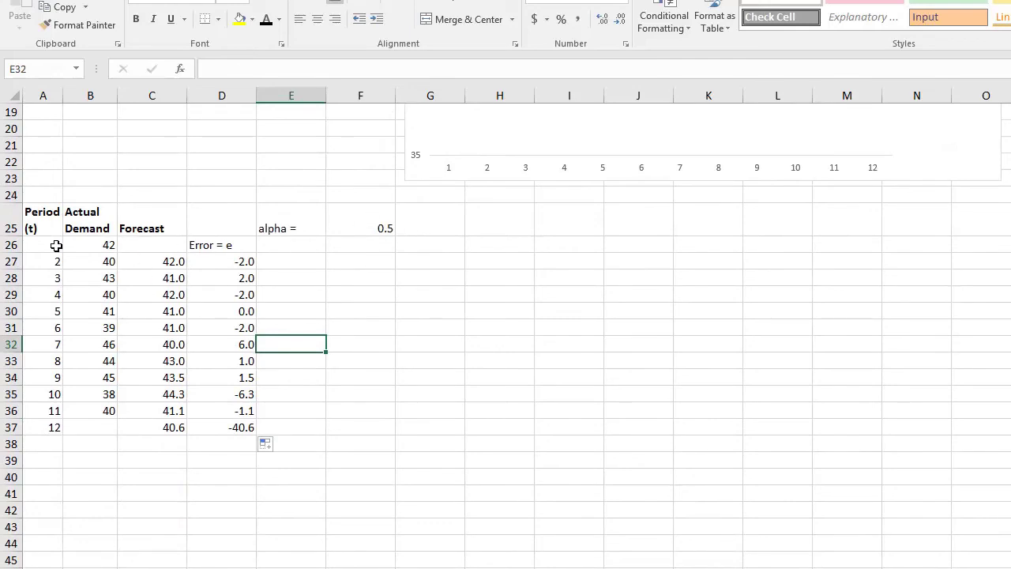
pyautogui.scroll(4, 357, 269)
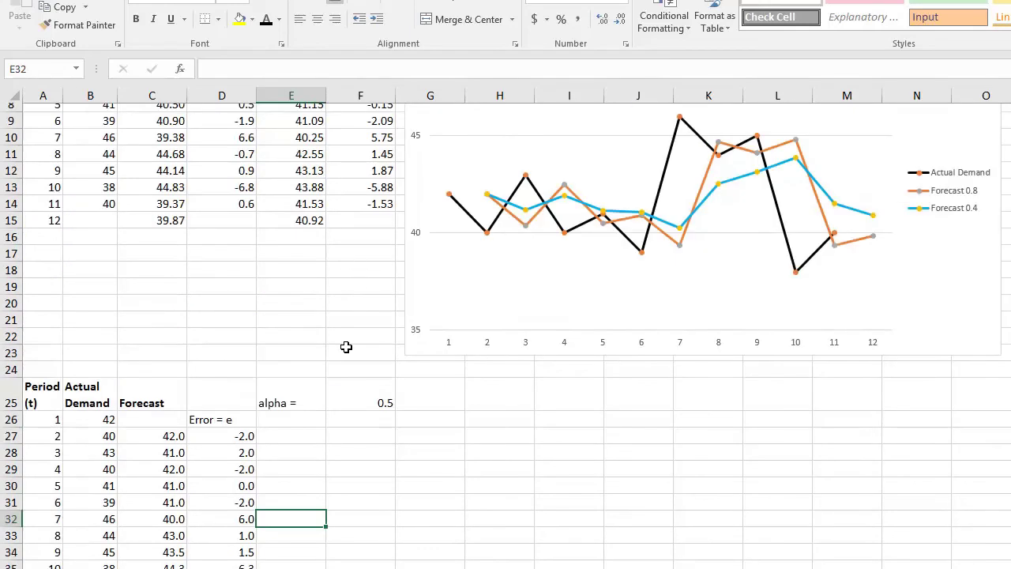
pyautogui.scroll(3, 345, 347)
pyautogui.scroll(-4, 345, 345)
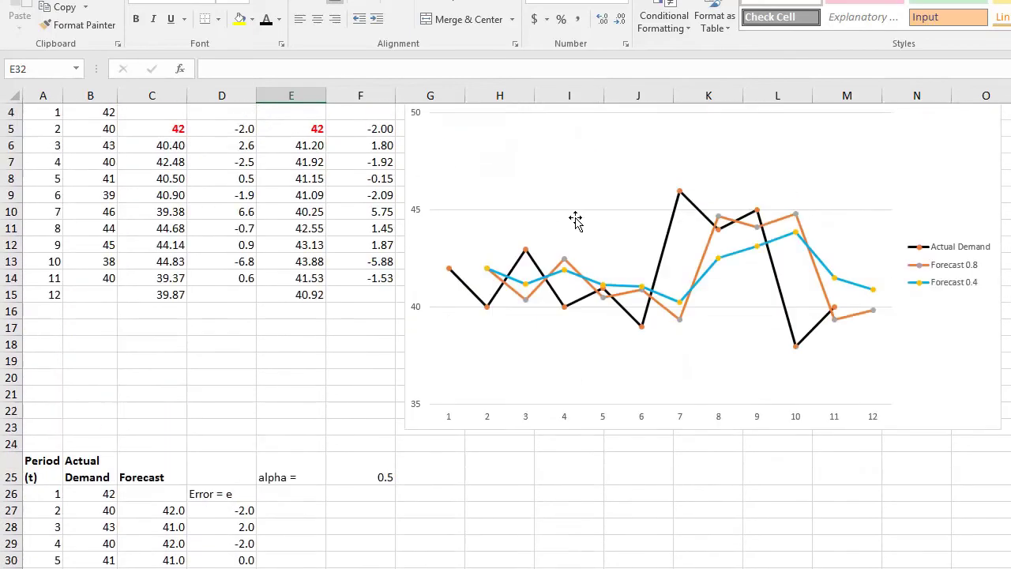
pyautogui.scroll(4, 579, 221)
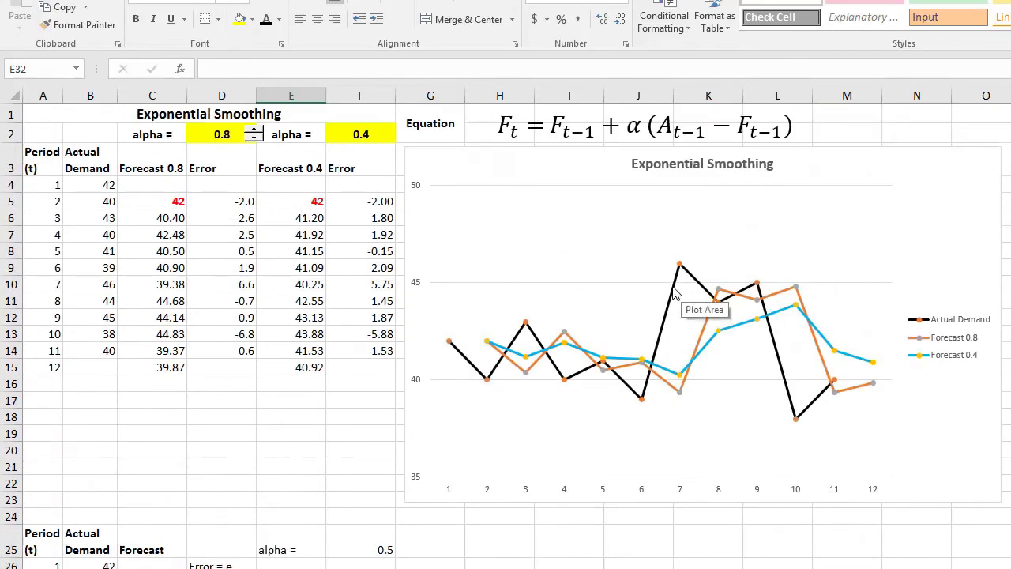
pyautogui.scroll(-1, 192, 282)
pyautogui.scroll(1, 197, 282)
pyautogui.scroll(-2, 358, 409)
pyautogui.scroll(2, 349, 410)
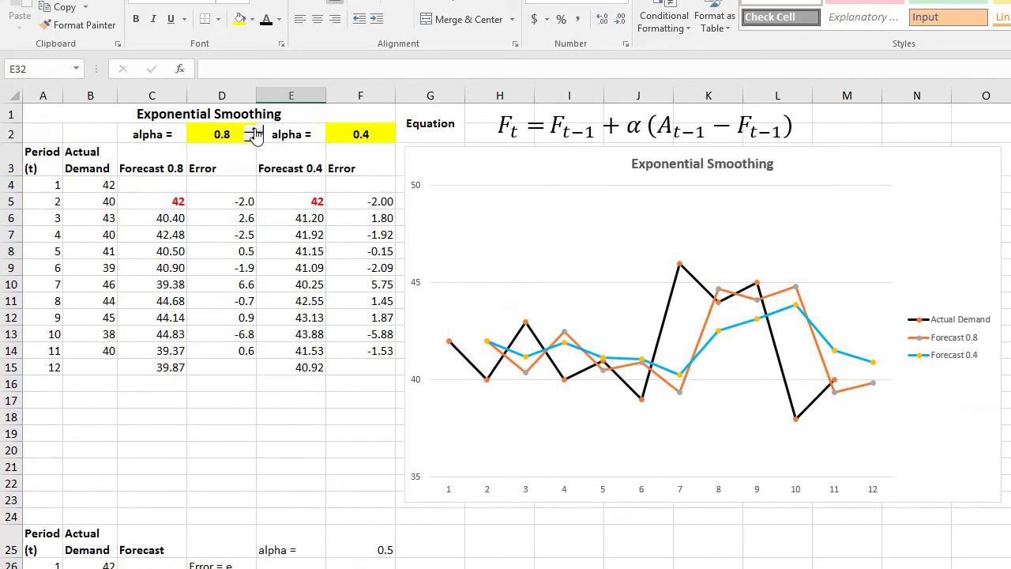
# Step: Step the first alpha from 0.8 up to 0.9, then down toward 0.1, watching the forecasts change
pyautogui.click(679, 301)
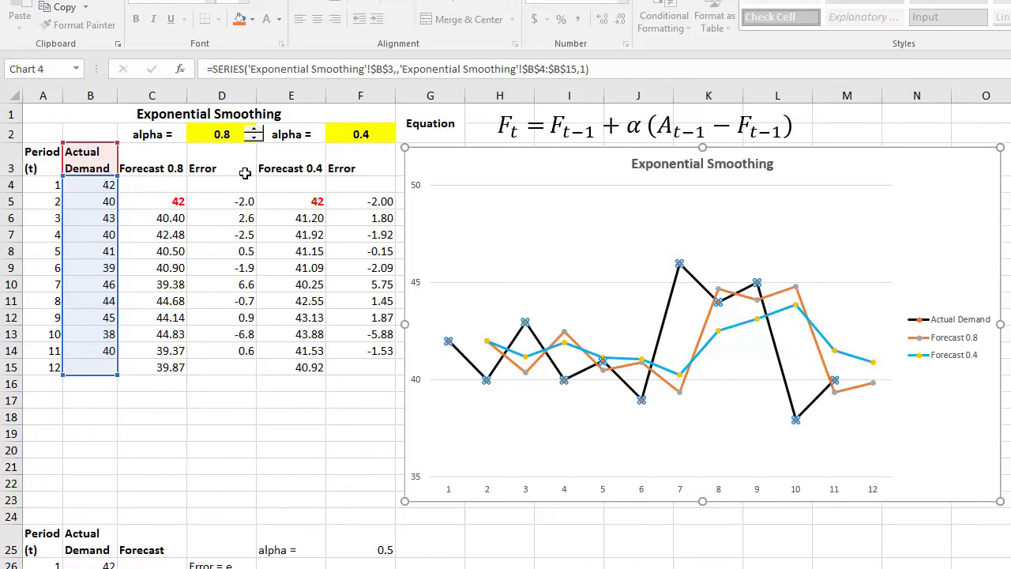
pyautogui.click(156, 168)
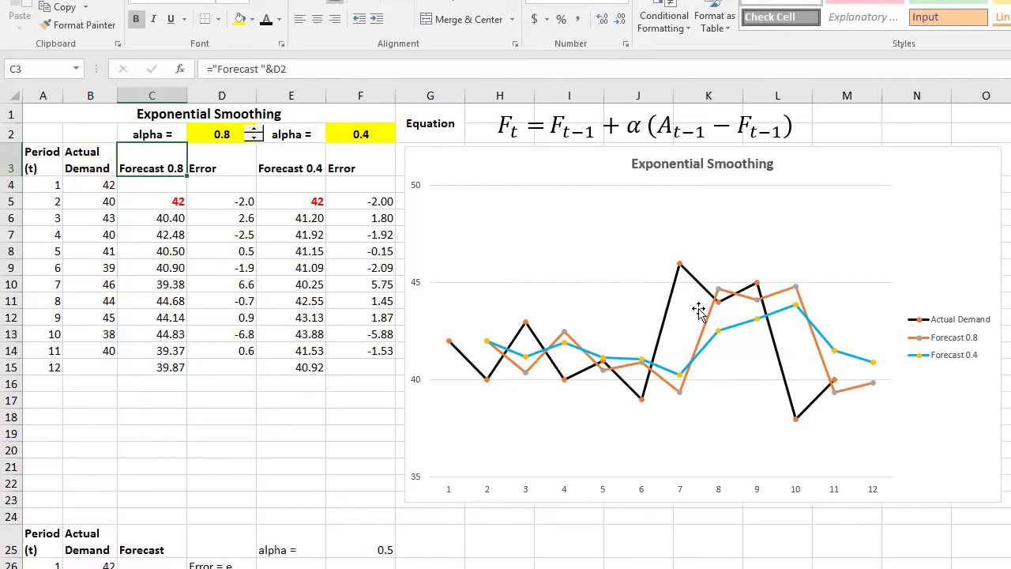
pyautogui.click(253, 130)
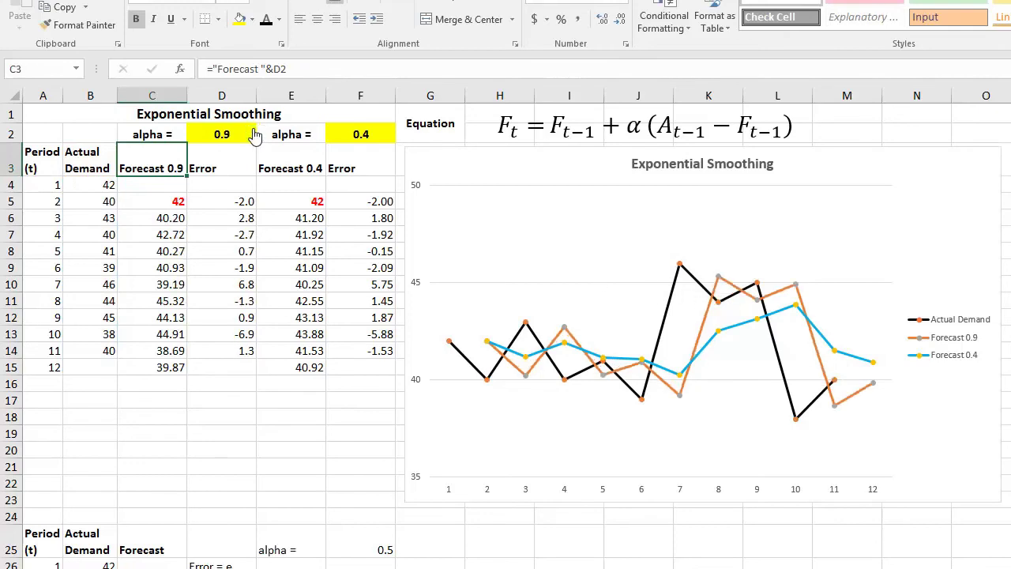
pyautogui.click(223, 133)
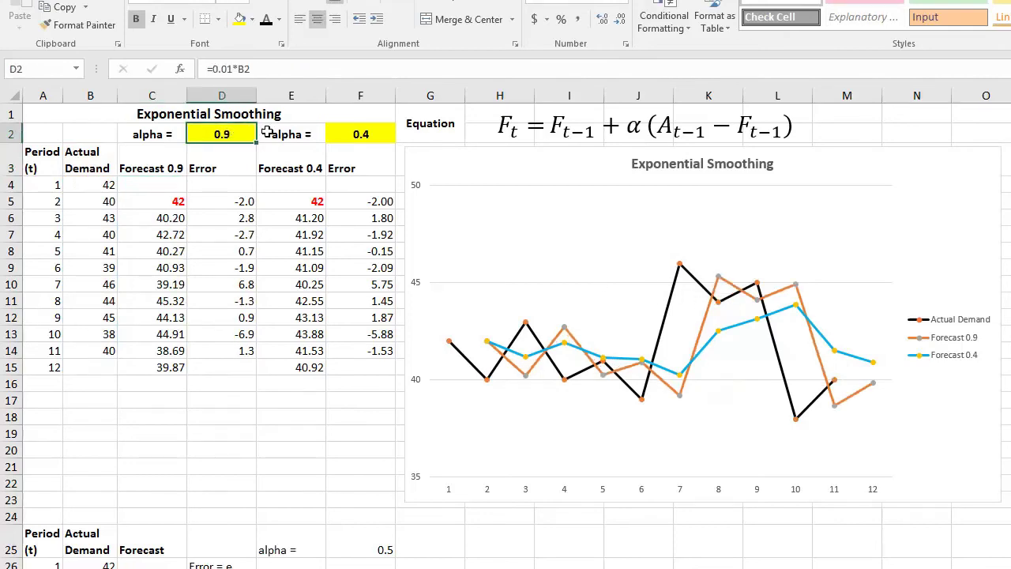
pyautogui.click(255, 139)
pyautogui.click(255, 138)
pyautogui.click(255, 139)
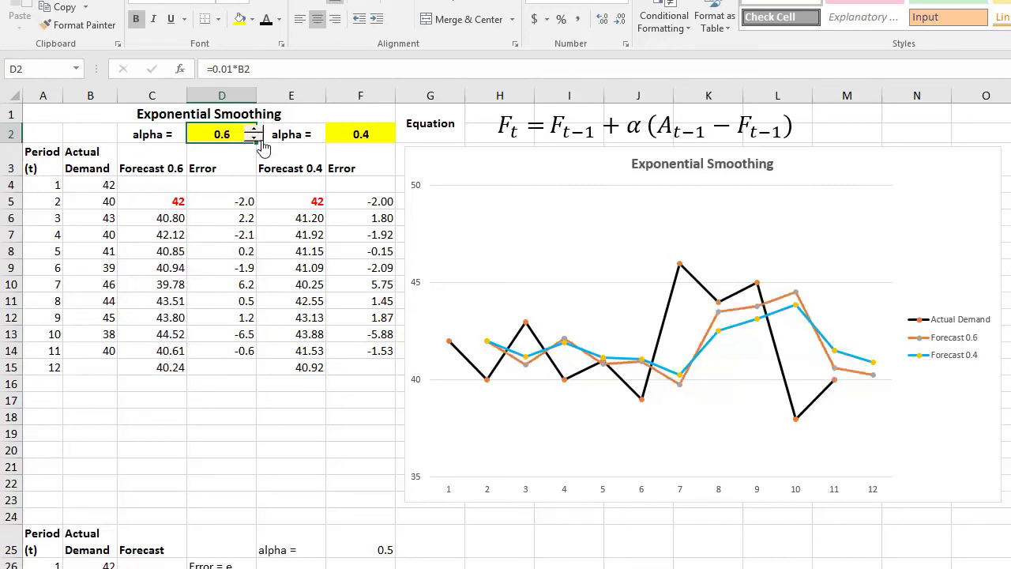
pyautogui.click(255, 139)
pyautogui.click(255, 139)
pyautogui.click(255, 139)
pyautogui.click(255, 139)
pyautogui.click(255, 139)
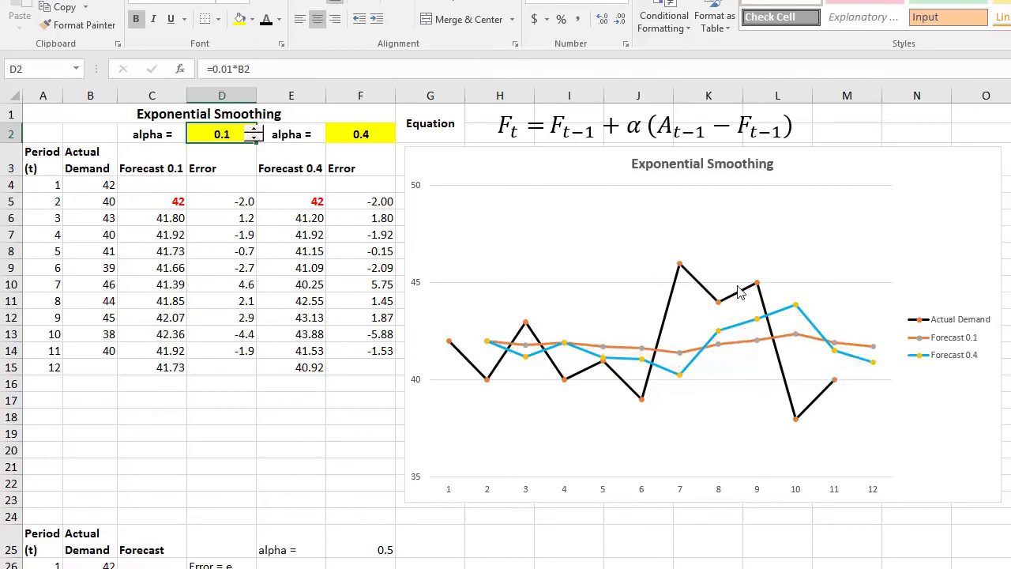
# Step: With the Forecast 0.4 line selected, step the first alpha back up and down to compare forecasts
pyautogui.click(793, 308)
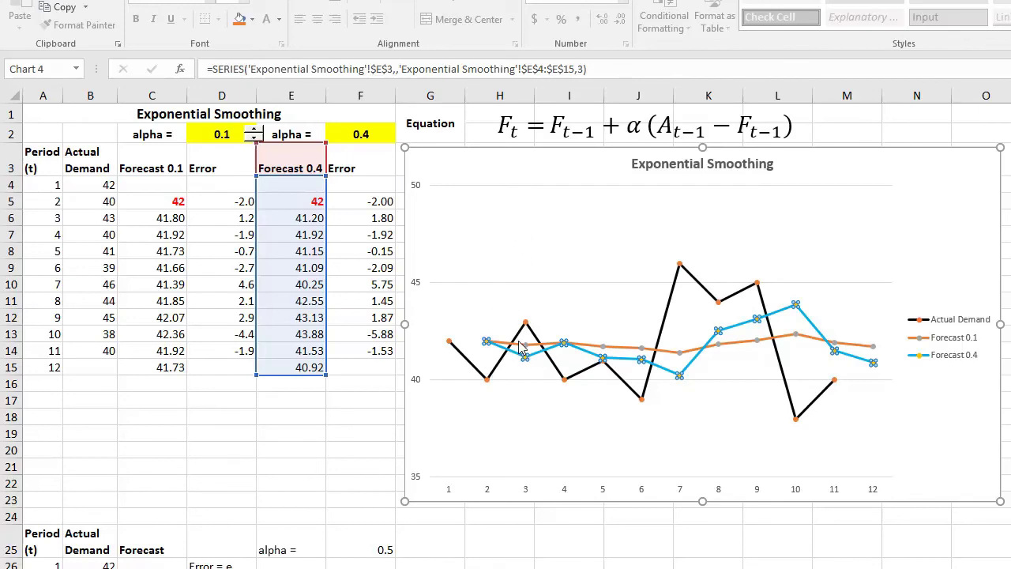
pyautogui.click(256, 128)
pyautogui.click(257, 128)
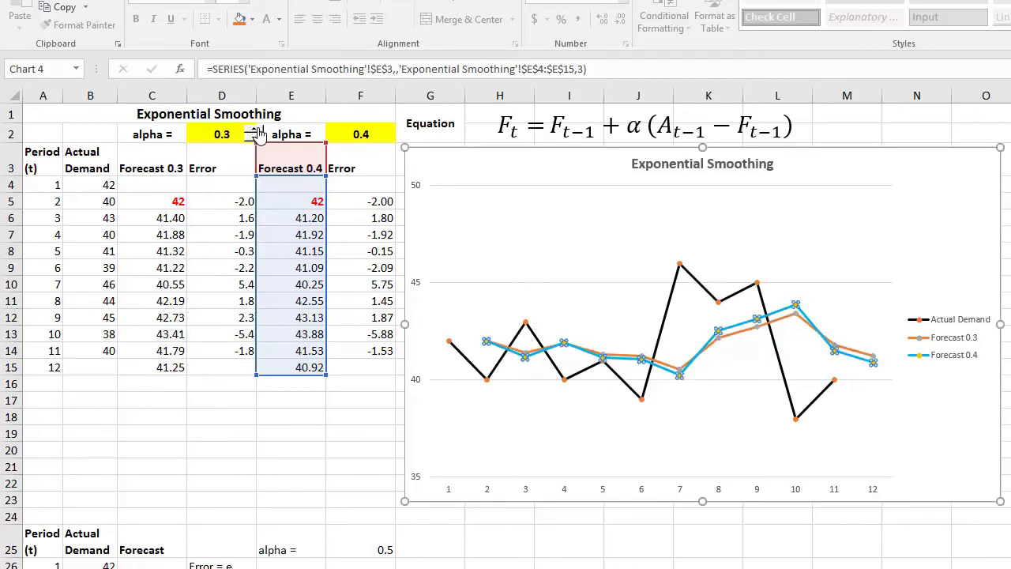
pyautogui.click(257, 129)
pyautogui.click(256, 129)
pyautogui.click(257, 129)
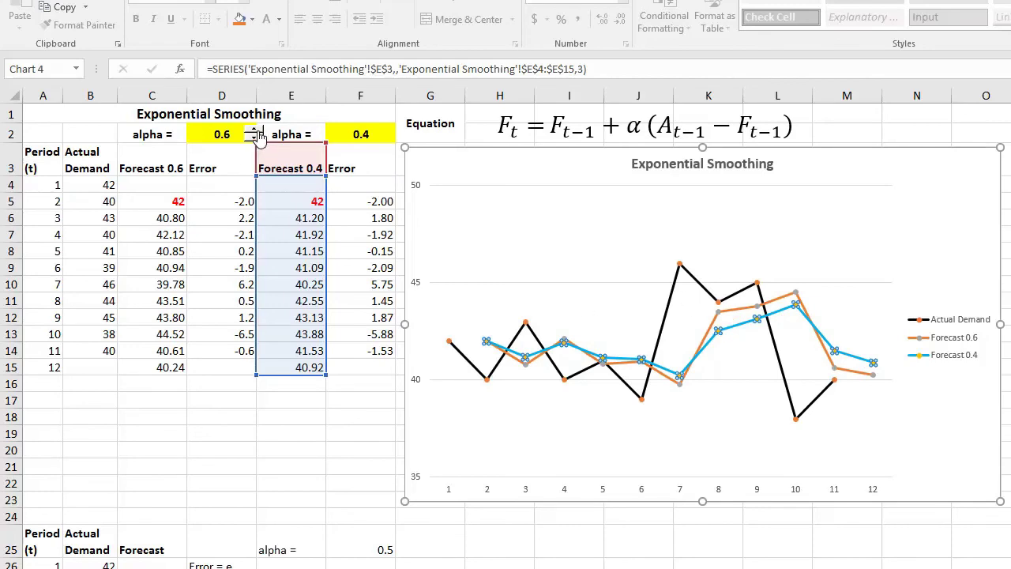
pyautogui.click(255, 130)
pyautogui.click(256, 130)
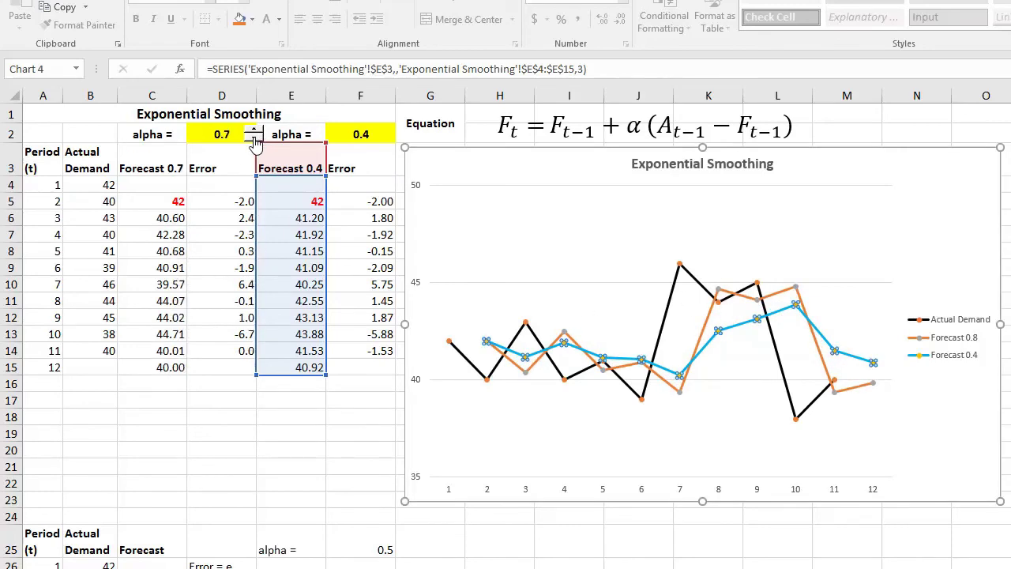
pyautogui.click(255, 140)
pyautogui.click(254, 140)
pyautogui.click(255, 139)
pyautogui.click(254, 140)
pyautogui.click(254, 140)
pyautogui.click(254, 140)
pyautogui.click(255, 140)
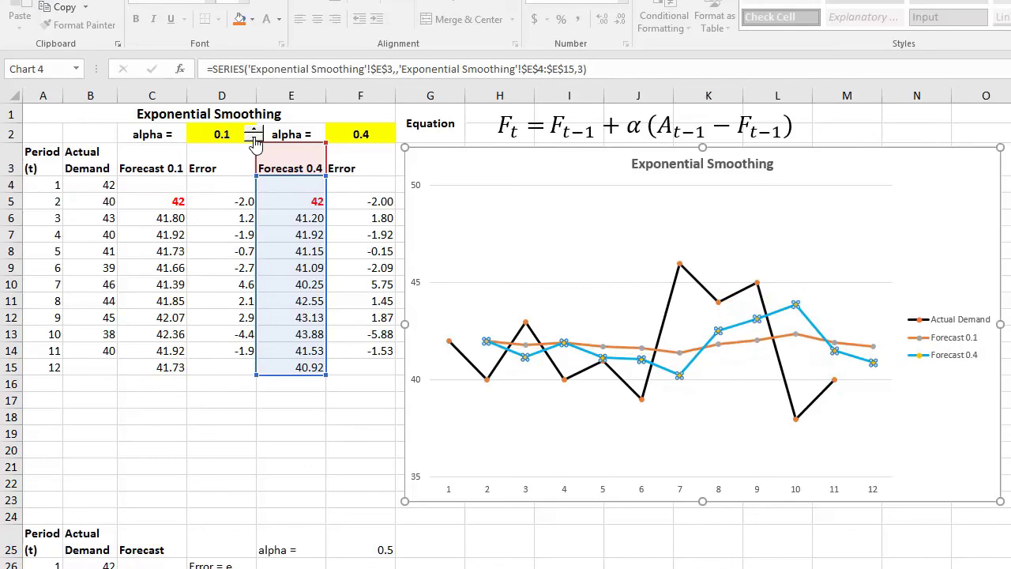
pyautogui.click(255, 131)
pyautogui.click(255, 131)
pyautogui.click(255, 131)
pyautogui.click(255, 130)
pyautogui.click(255, 130)
pyautogui.click(255, 130)
pyautogui.click(255, 130)
# Step: Select the Actual Demand and Forecast data B25:C37 in the lower table
pyautogui.scroll(-6, 206, 207)
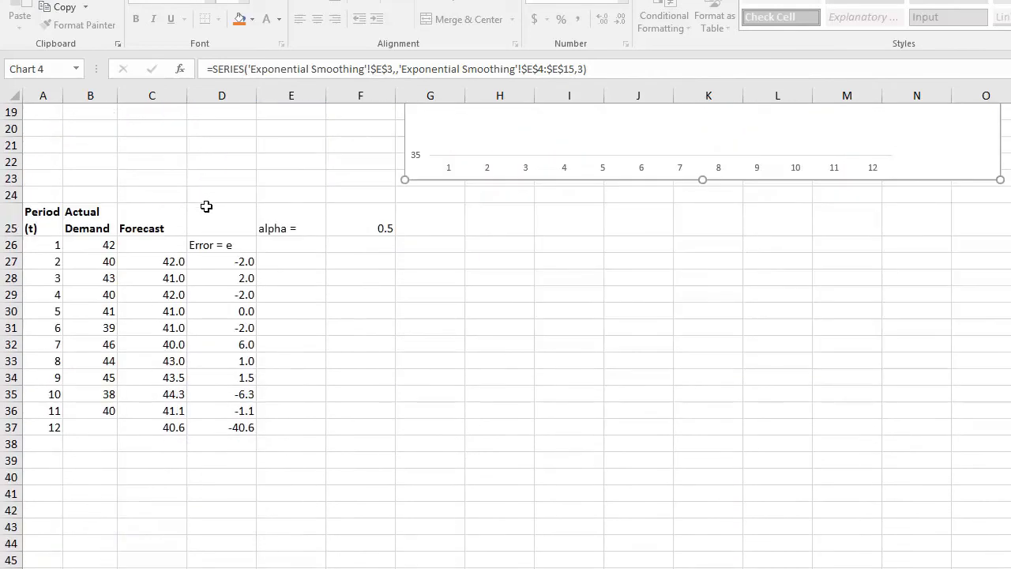
pyautogui.scroll(3, 738, 176)
pyautogui.scroll(-3, 413, 280)
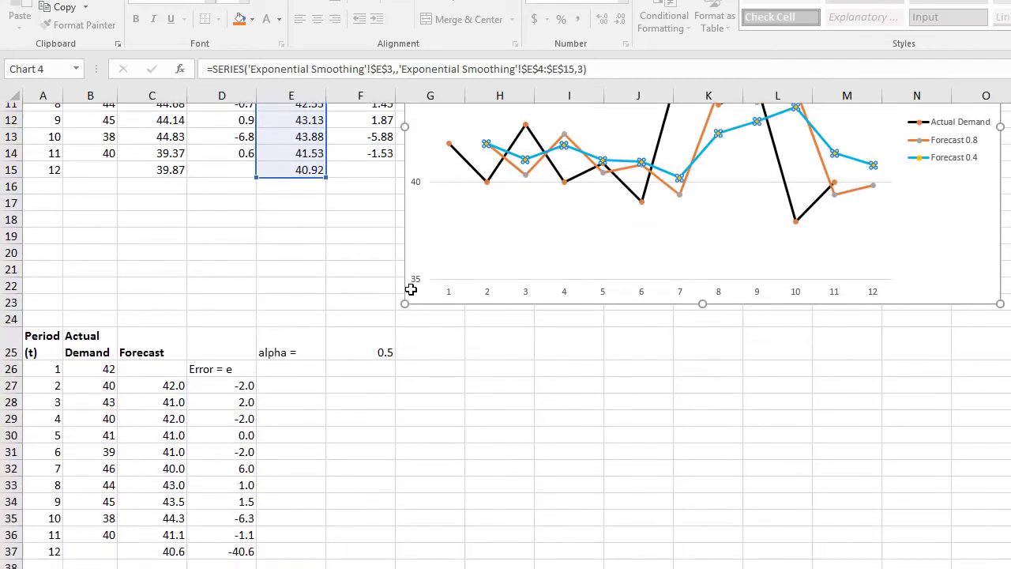
pyautogui.click(343, 267)
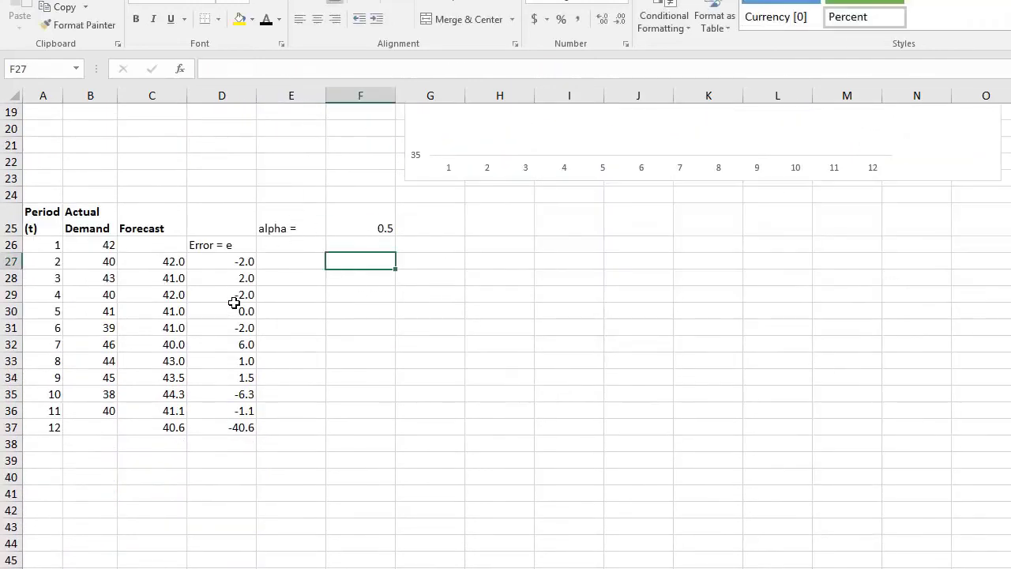
pyautogui.click(338, 293)
pyautogui.moveTo(90, 223); pyautogui.dragTo(102, 431)
pyautogui.click(134, 221)
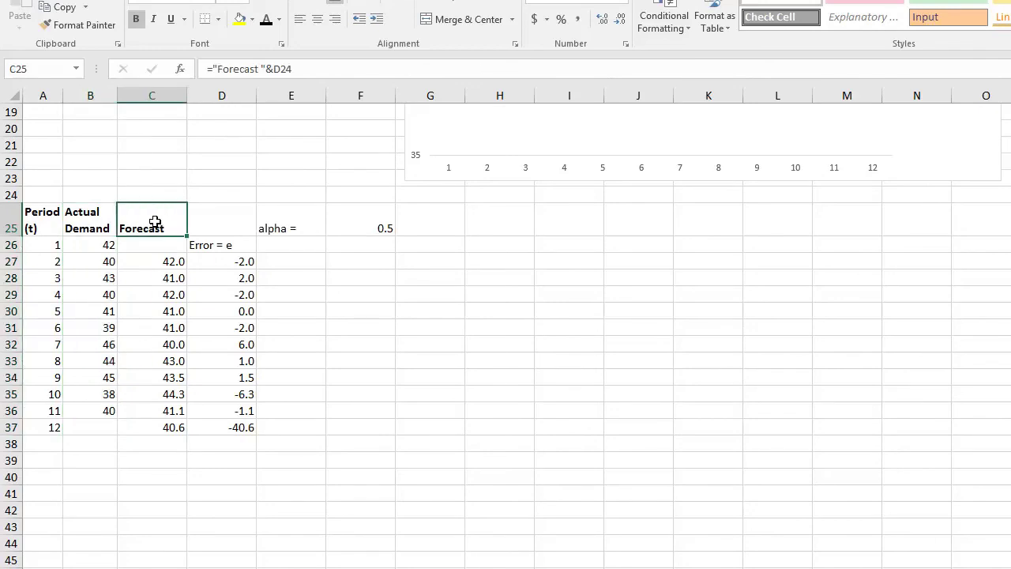
pyautogui.moveTo(79, 229); pyautogui.dragTo(165, 429)
# Step: Insert a Line with Markers chart from the selection
pyautogui.hotkey('alt', 'n')
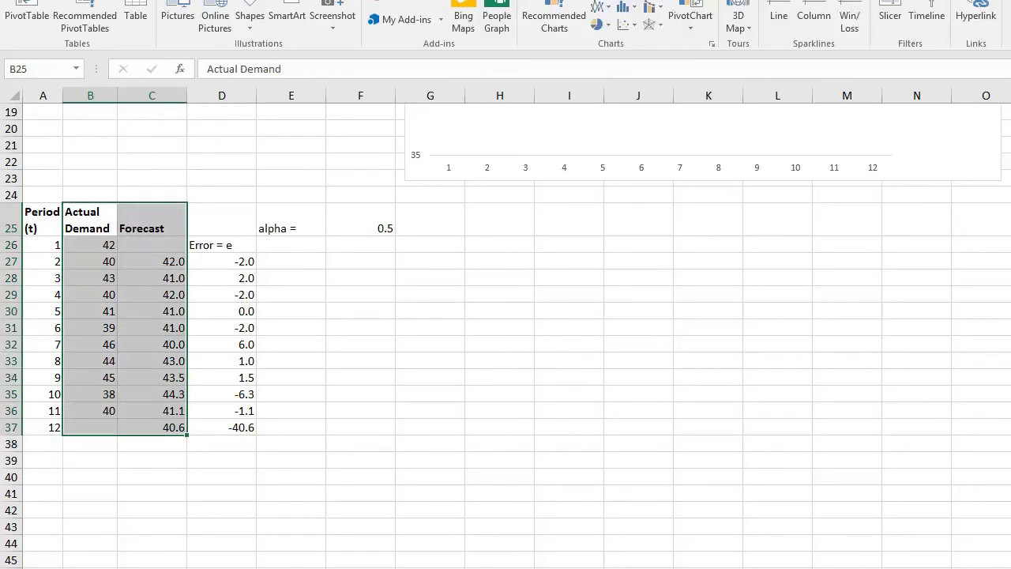
pyautogui.click(602, 10)
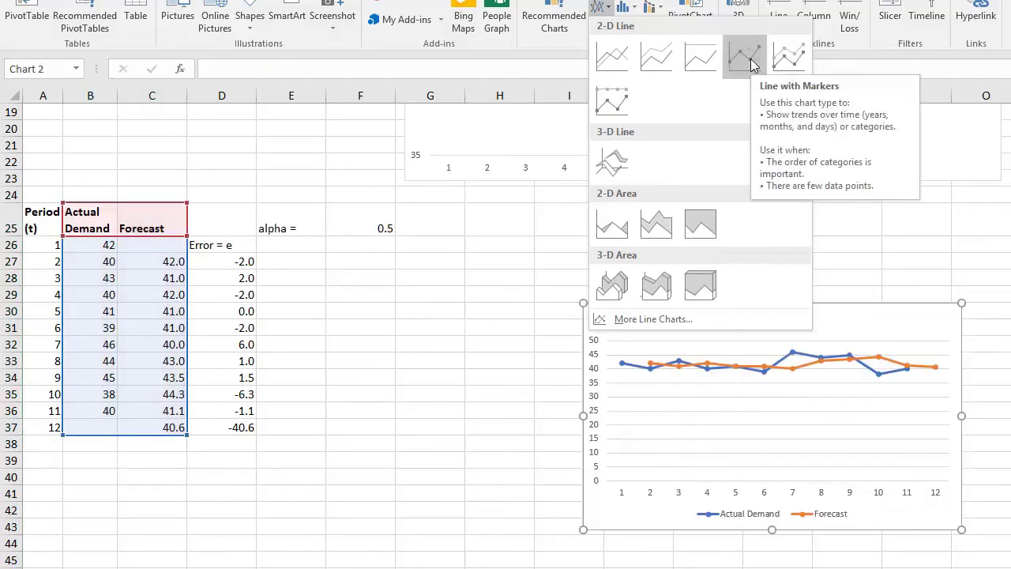
pyautogui.click(745, 57)
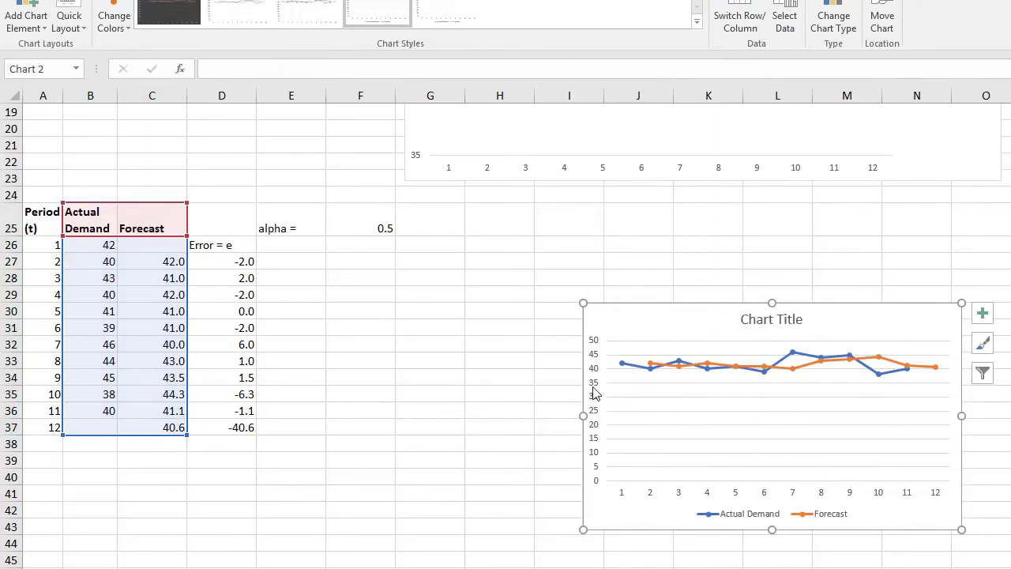
# Step: Set the chart's vertical axis to minimum 35, maximum 47 and move the chart beside the lower table
pyautogui.click(594, 386)
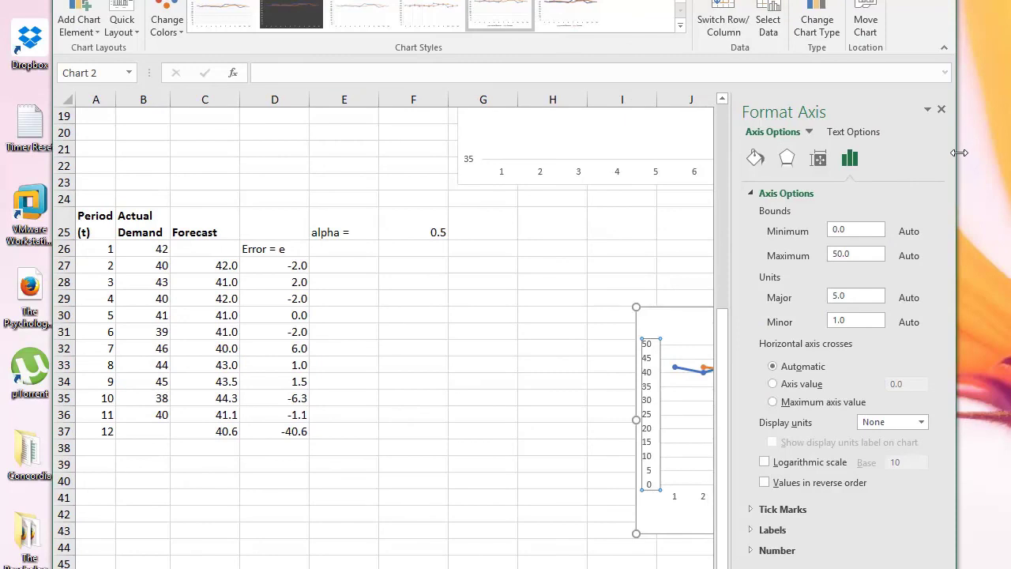
pyautogui.moveTo(959, 152); pyautogui.dragTo(999, 154)
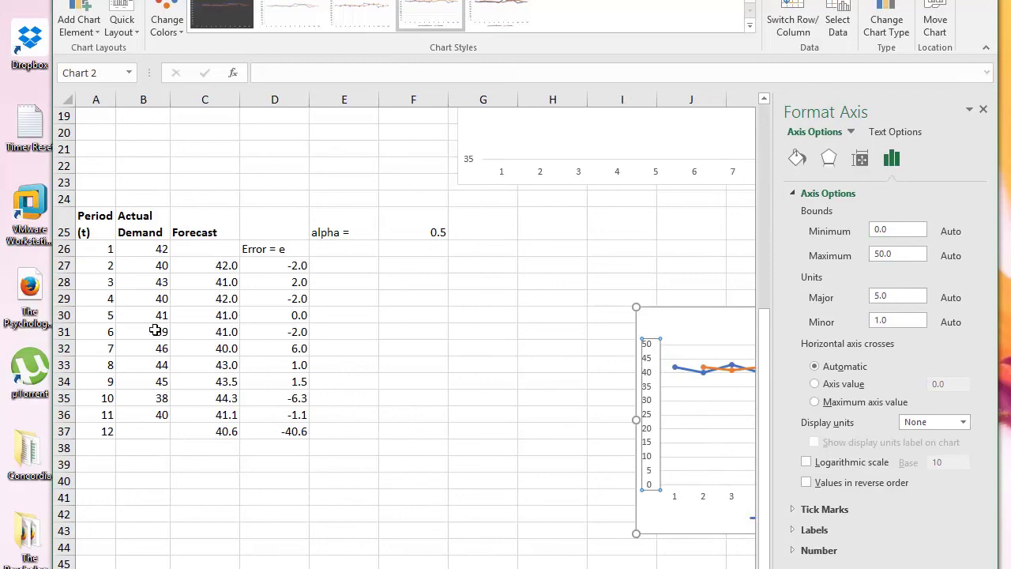
pyautogui.click(902, 228)
pyautogui.write('3')
pyautogui.click(903, 254)
pyautogui.write('47')
pyautogui.press('Return')
pyautogui.click(983, 109)
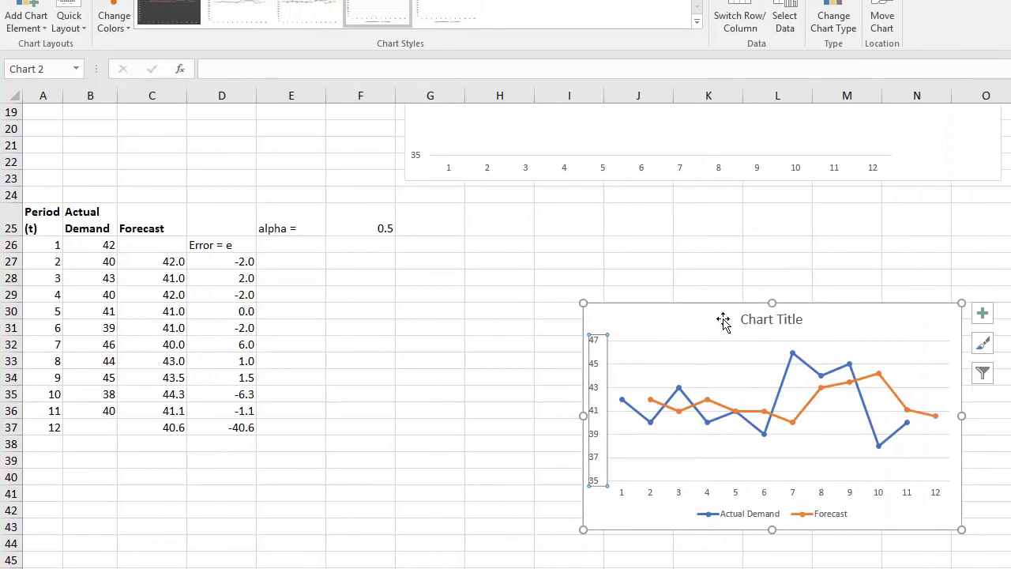
pyautogui.moveTo(708, 316); pyautogui.dragTo(654, 225)
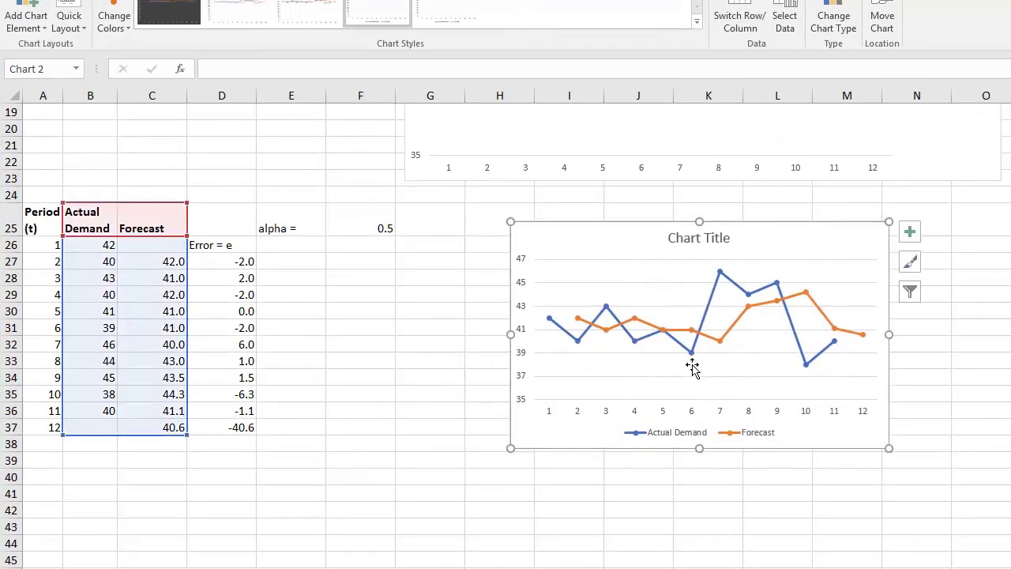
# Step: Try alpha 0.9 in F25, then change it to 0.1
pyautogui.click(377, 226)
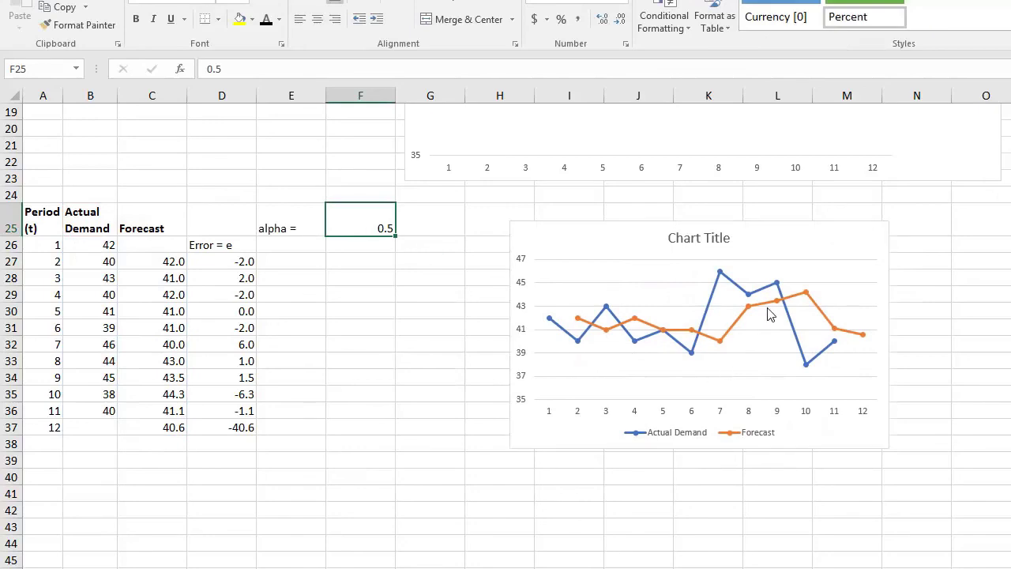
pyautogui.write('0.9')
pyautogui.press('Return')
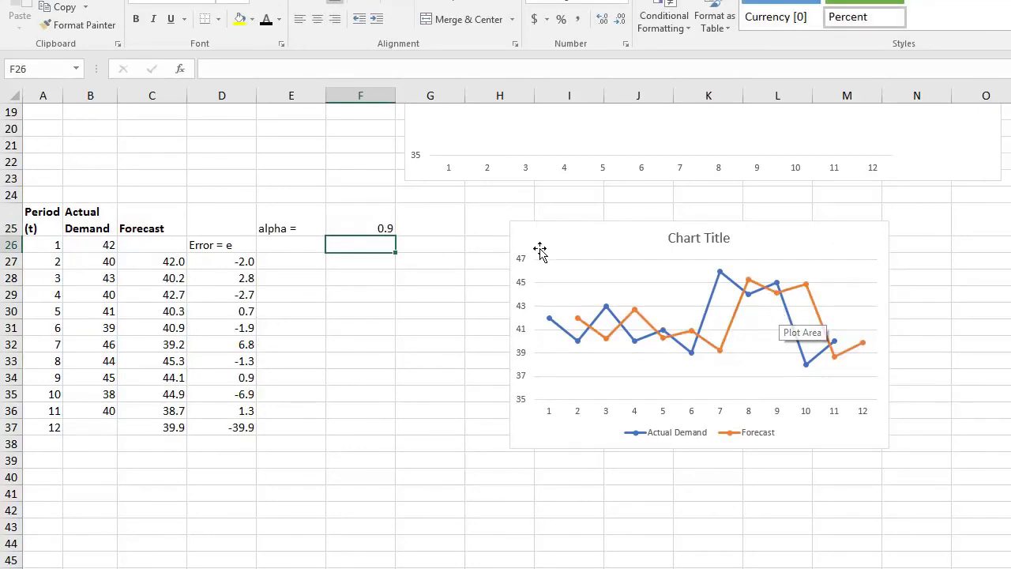
pyautogui.click(356, 226)
pyautogui.press('BackSpace')
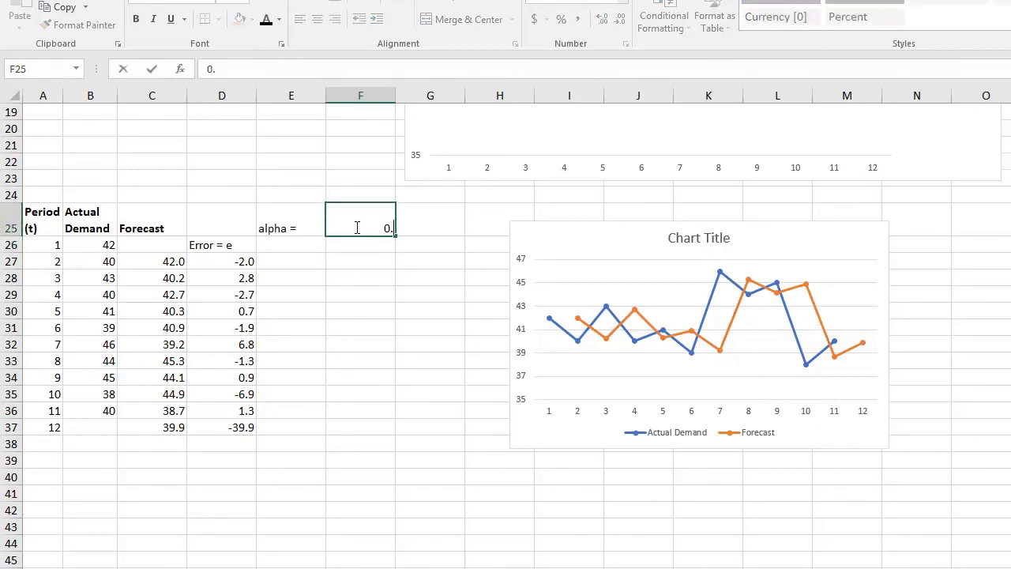
pyautogui.write('1')
pyautogui.press('Return')
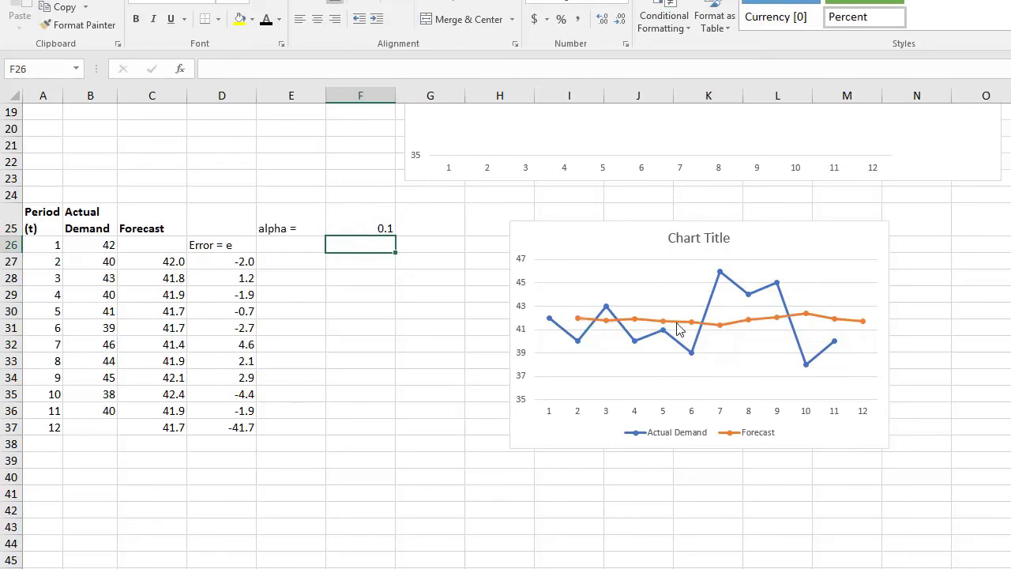
# Step: Set alpha back to 0.9, then to 1 so each forecast equals the previous period's demand
pyautogui.click(366, 229)
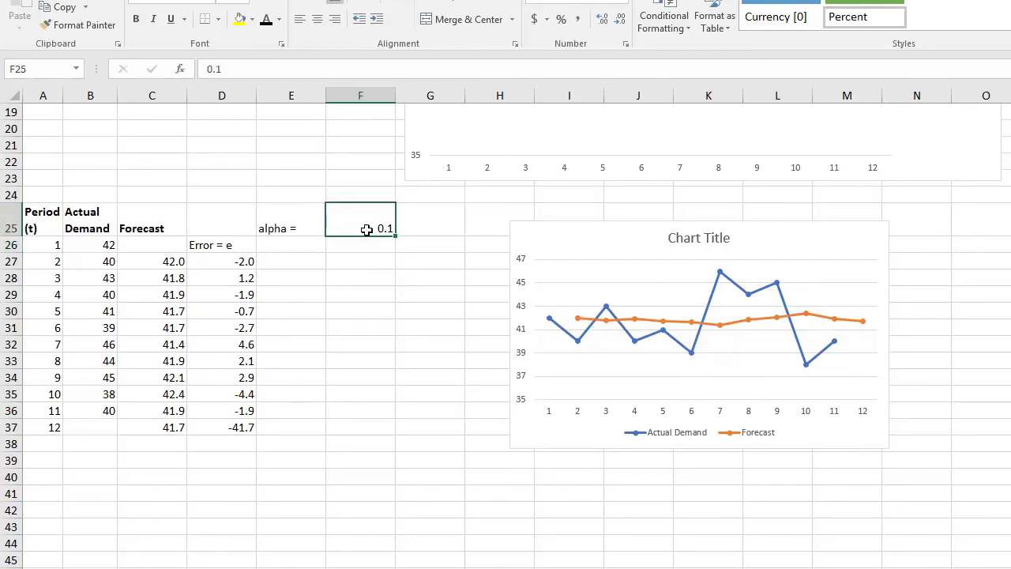
pyautogui.write('0')
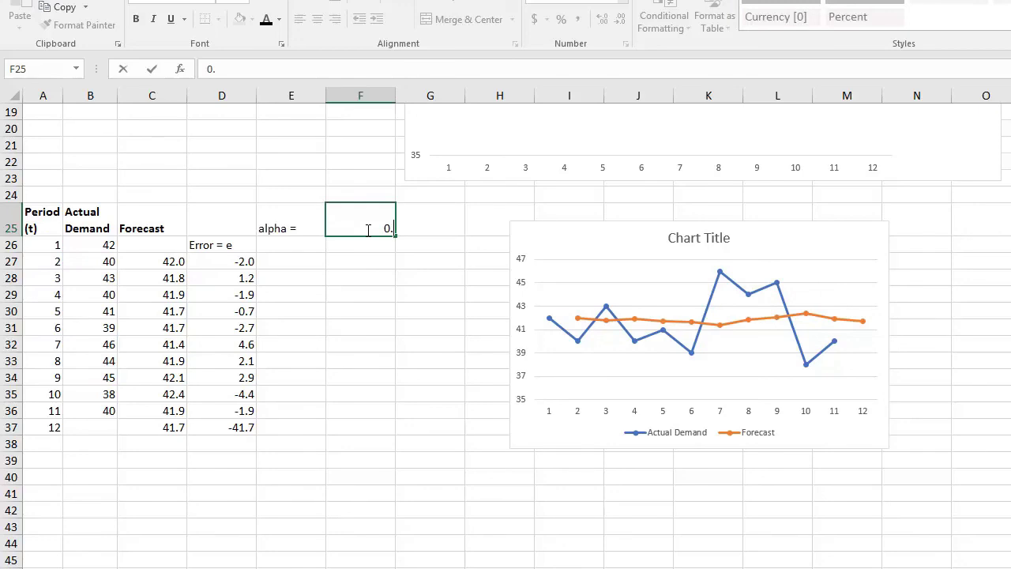
pyautogui.press('Return')
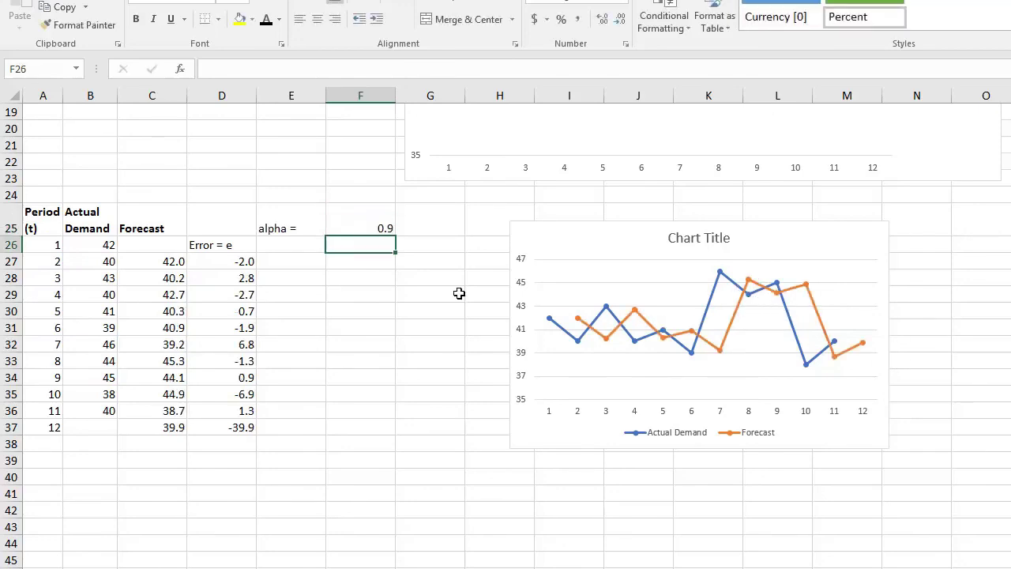
pyautogui.click(360, 228)
pyautogui.write('1')
pyautogui.press('Return')
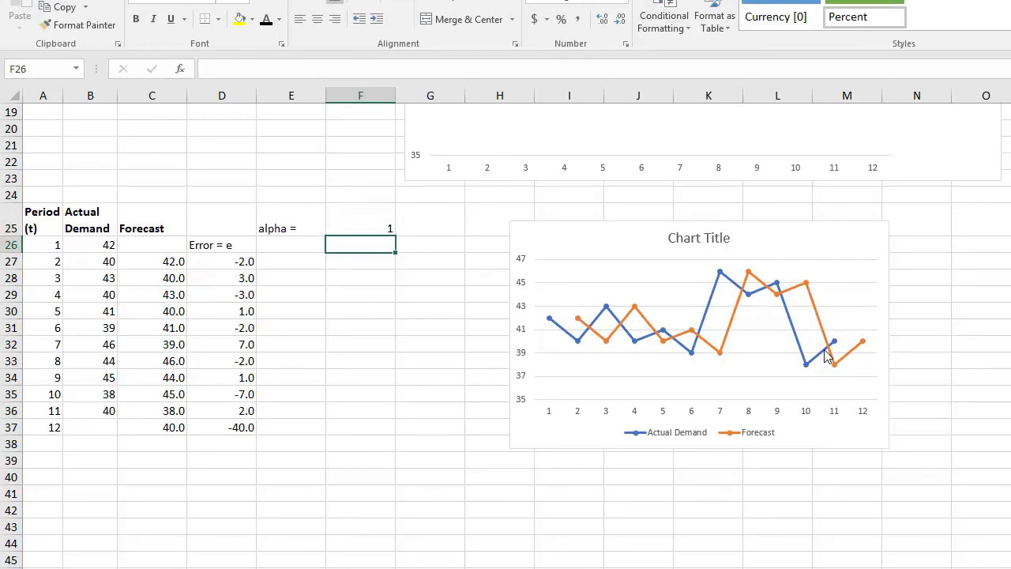
# Step: Inspect the chart's Forecast and Actual Demand lines, then return to the top of the sheet
pyautogui.click(810, 304)
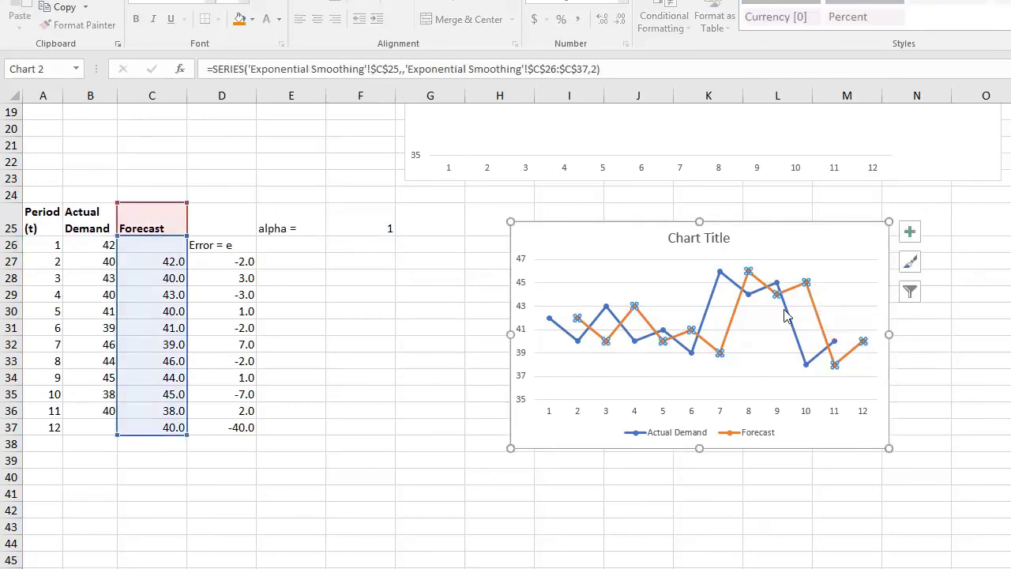
pyautogui.click(786, 314)
pyautogui.click(801, 293)
pyautogui.click(379, 226)
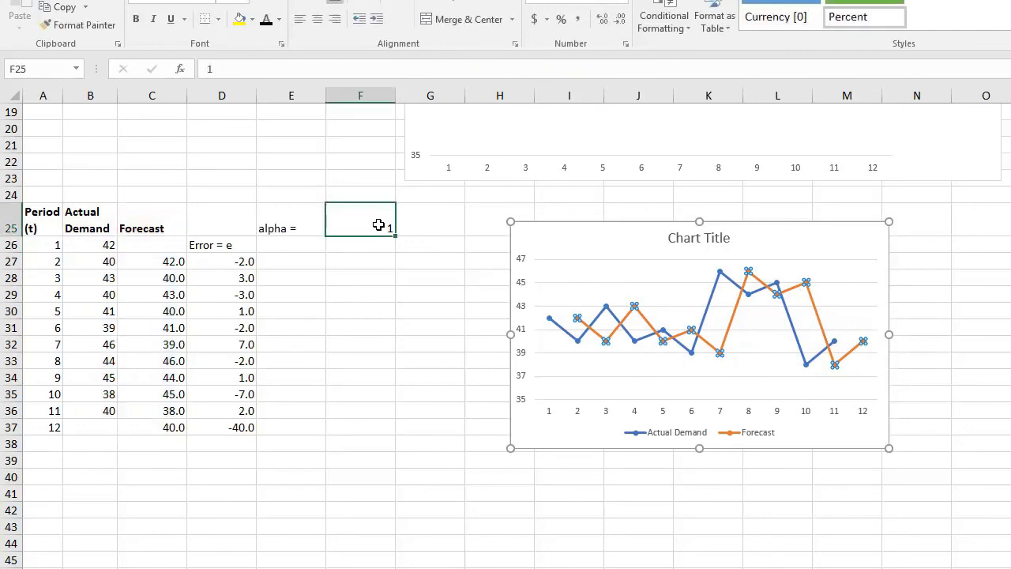
pyautogui.scroll(4, 430, 360)
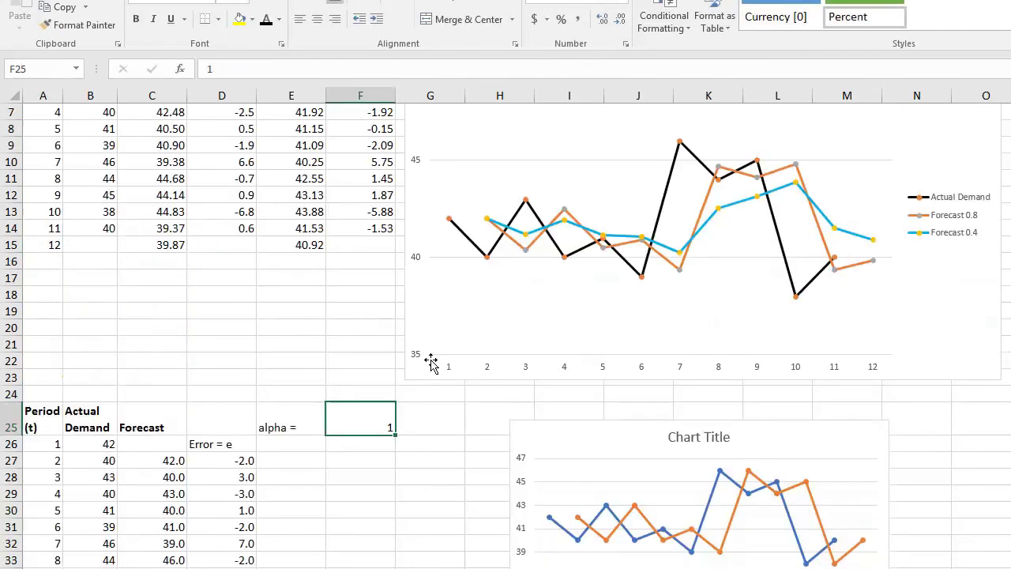
pyautogui.scroll(2, 433, 366)
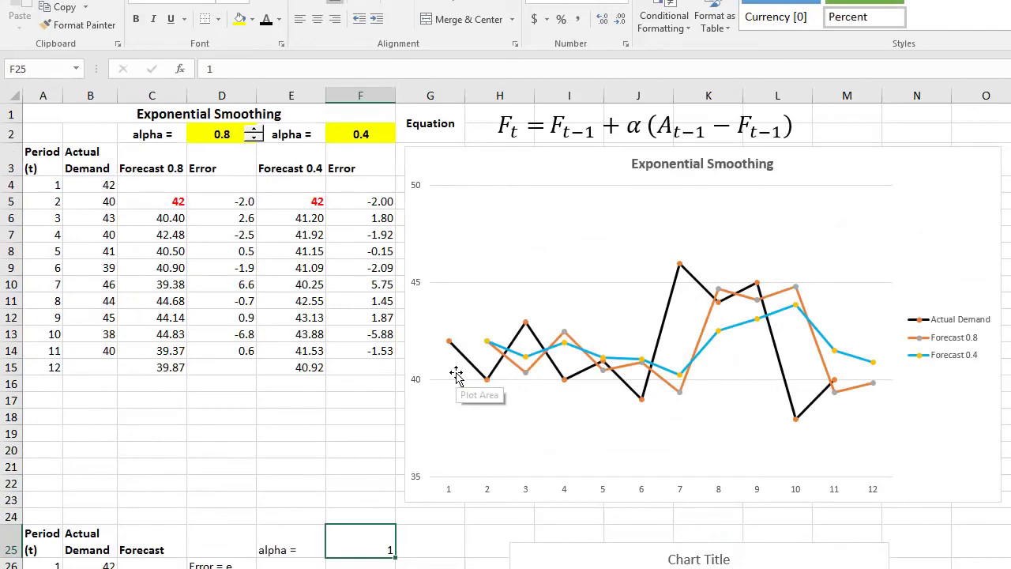
pyautogui.scroll(-4, 454, 376)
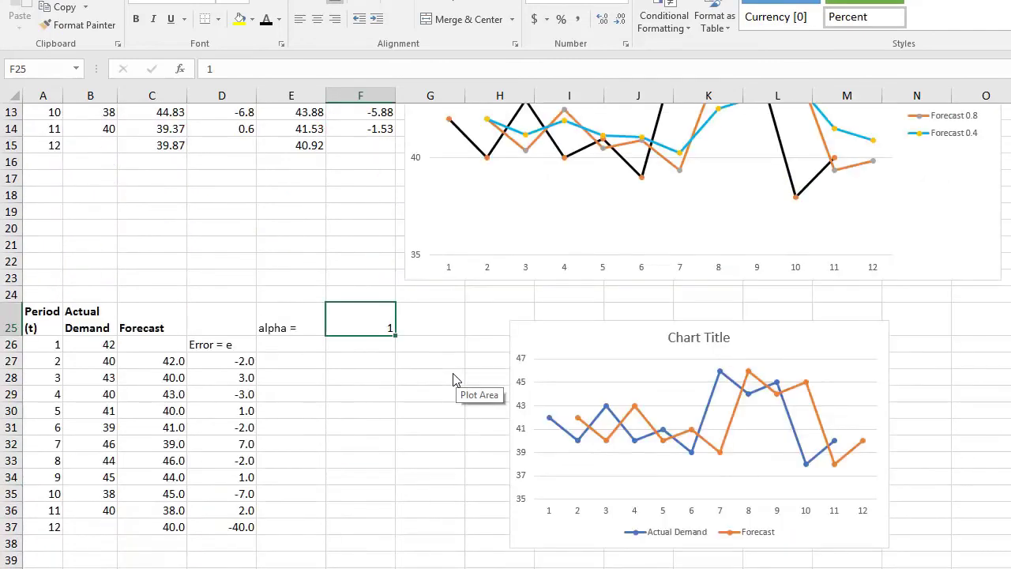
pyautogui.scroll(4, 454, 379)
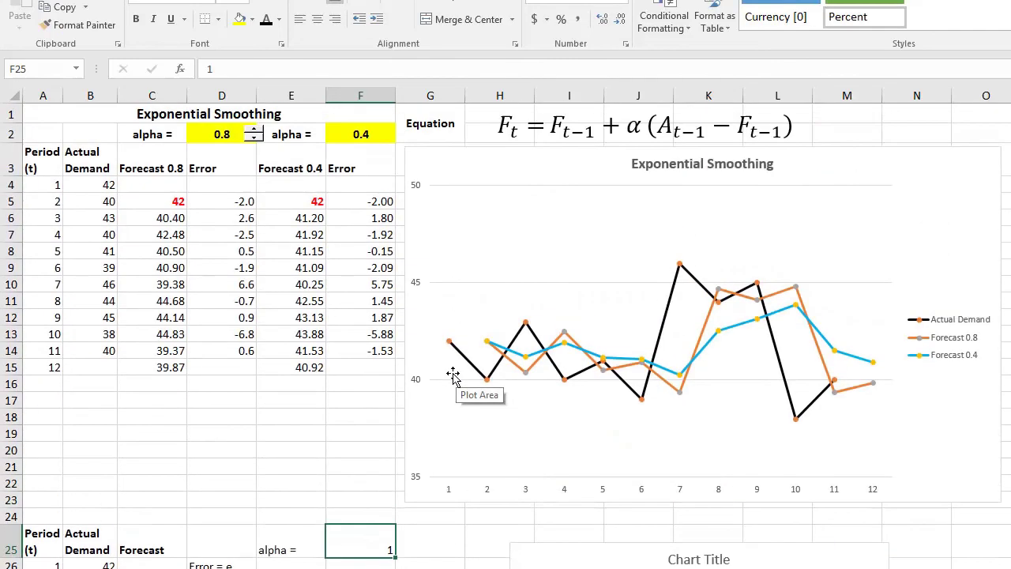